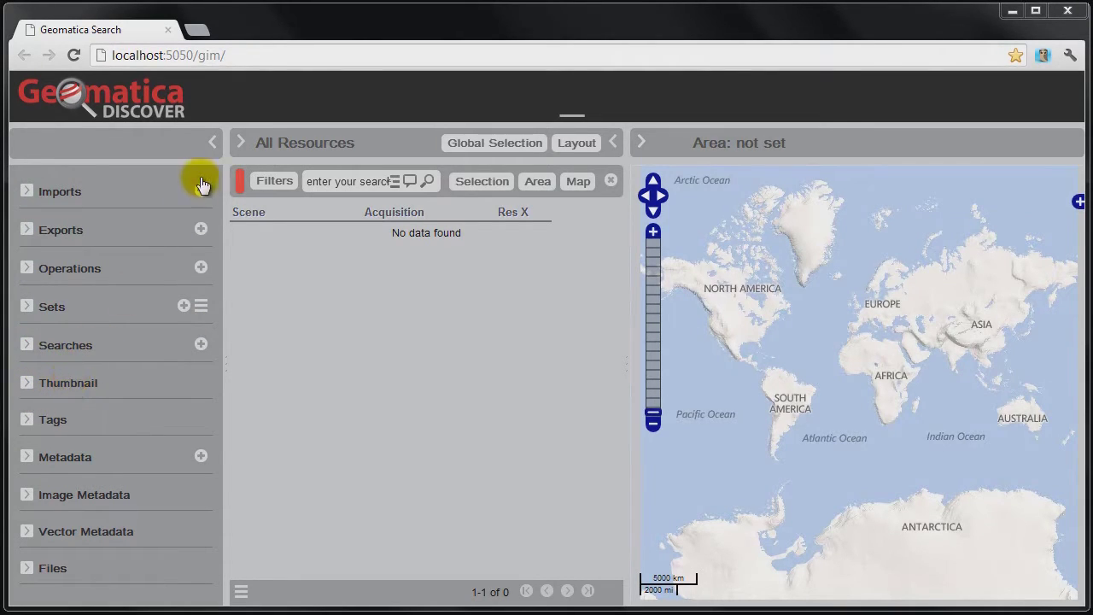
Bring up Windows Explorer on the C:\data folder, showing its RADARSAT-1 and RADARSAT-2 folders
{"action": "left_click", "coordinate": [331, 179]}
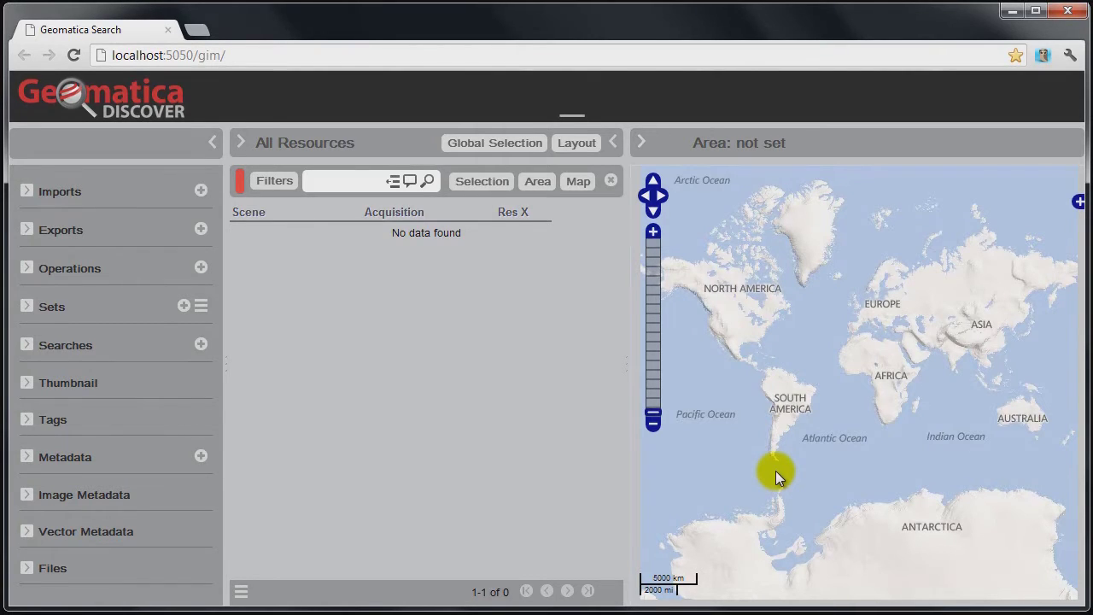
{"action": "key", "text": "alt+Tab"}
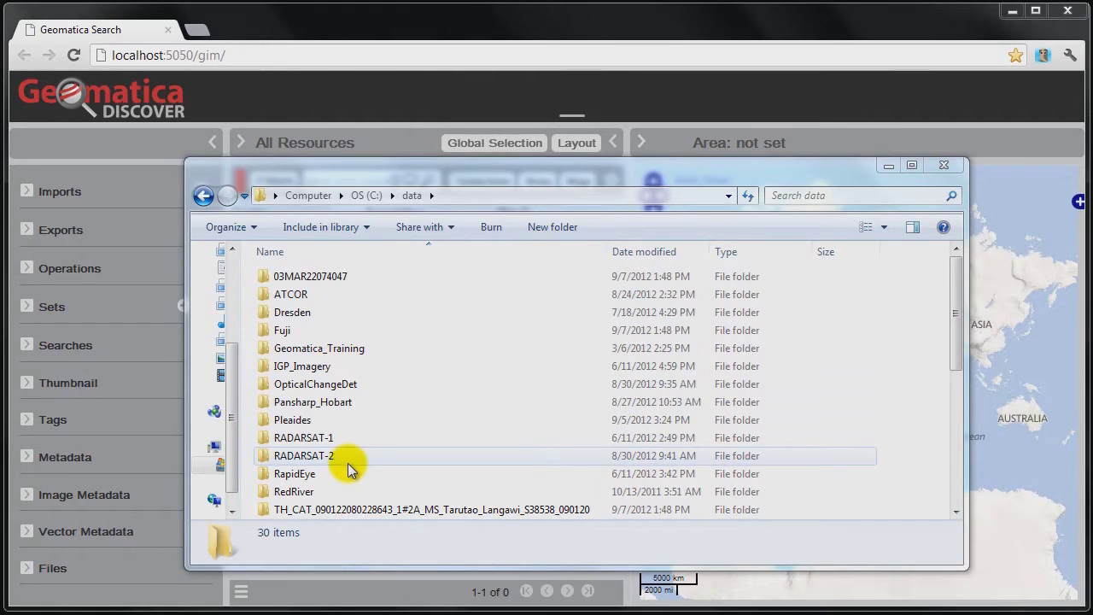
Select the C:\data path in the Explorer address bar to copy it
{"action": "left_click", "coordinate": [493, 197]}
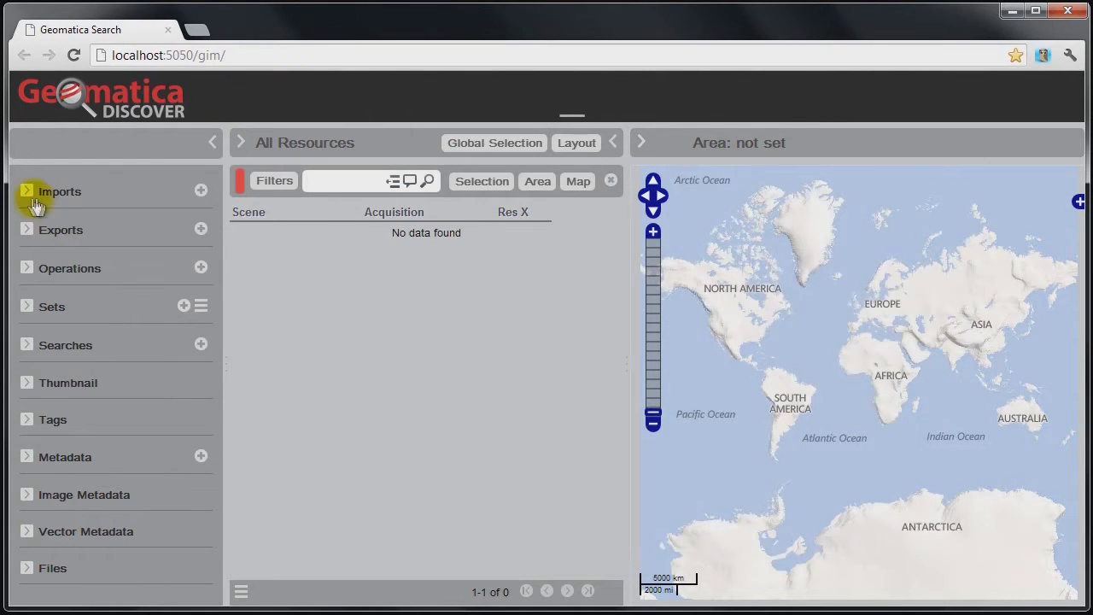
Add a new import of the C:\data folder, tagged with its owner's data-folder label
{"action": "left_click", "coordinate": [27, 190]}
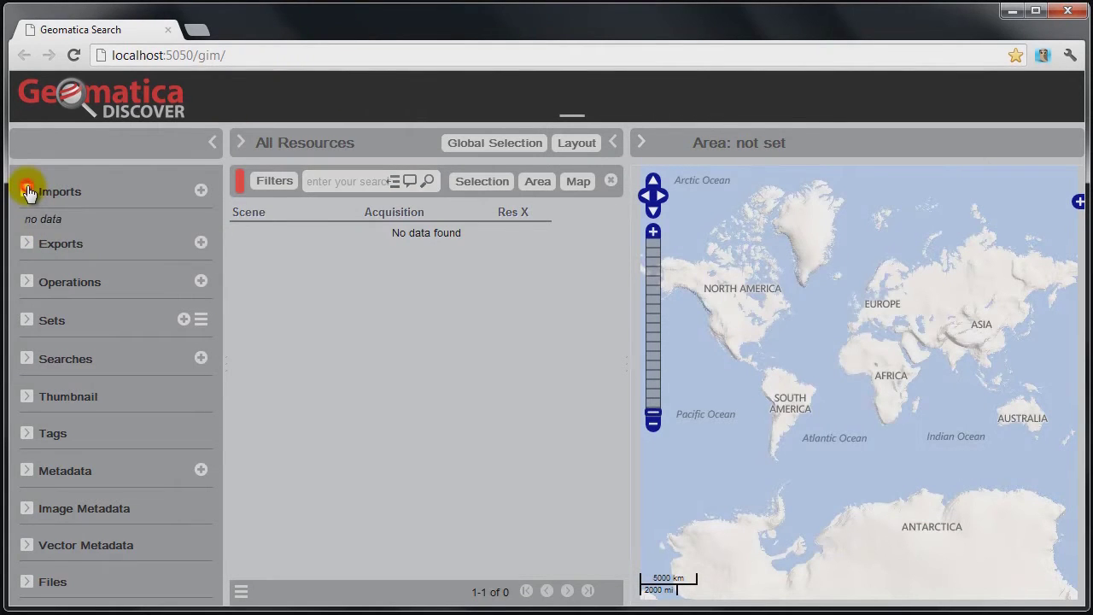
{"action": "left_click", "coordinate": [200, 190]}
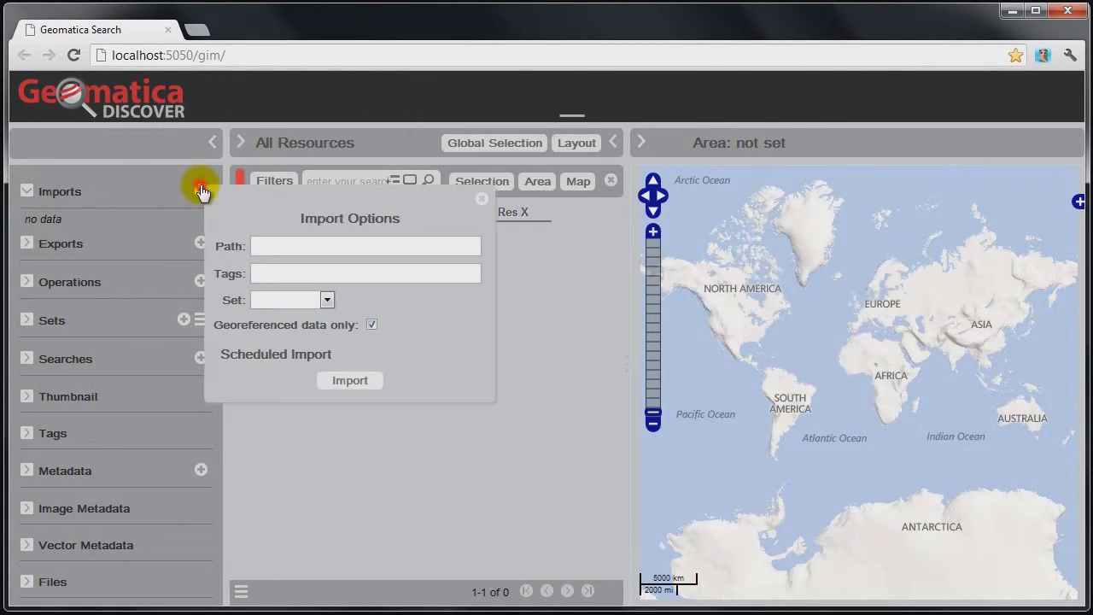
{"action": "left_click", "coordinate": [349, 247]}
{"action": "type", "text": "C:\\data"}
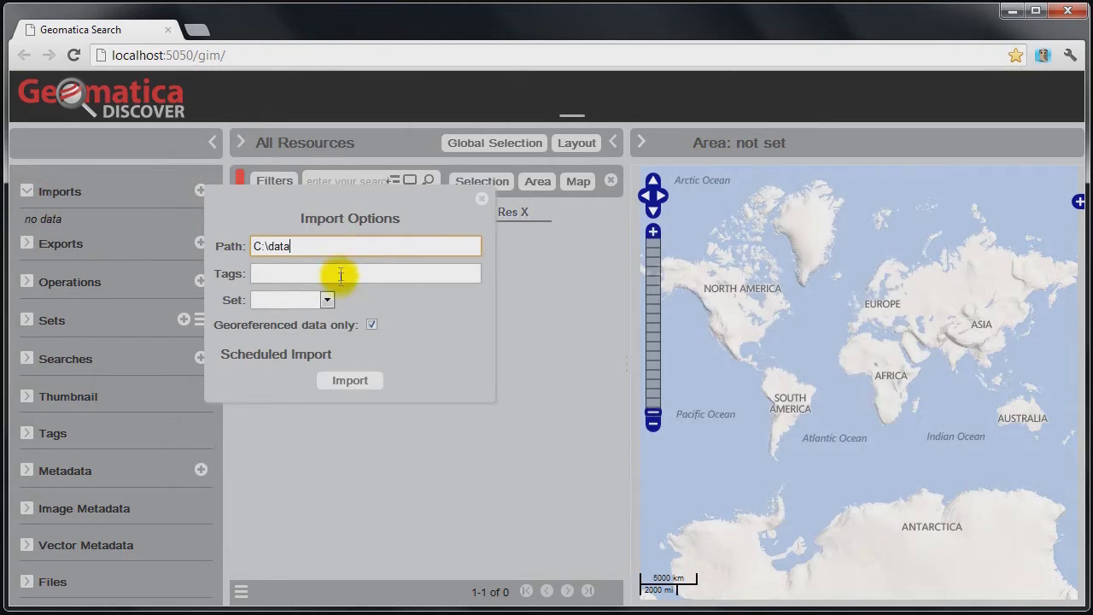
{"action": "left_click", "coordinate": [341, 273]}
{"action": "type", "text": "Kevin"}
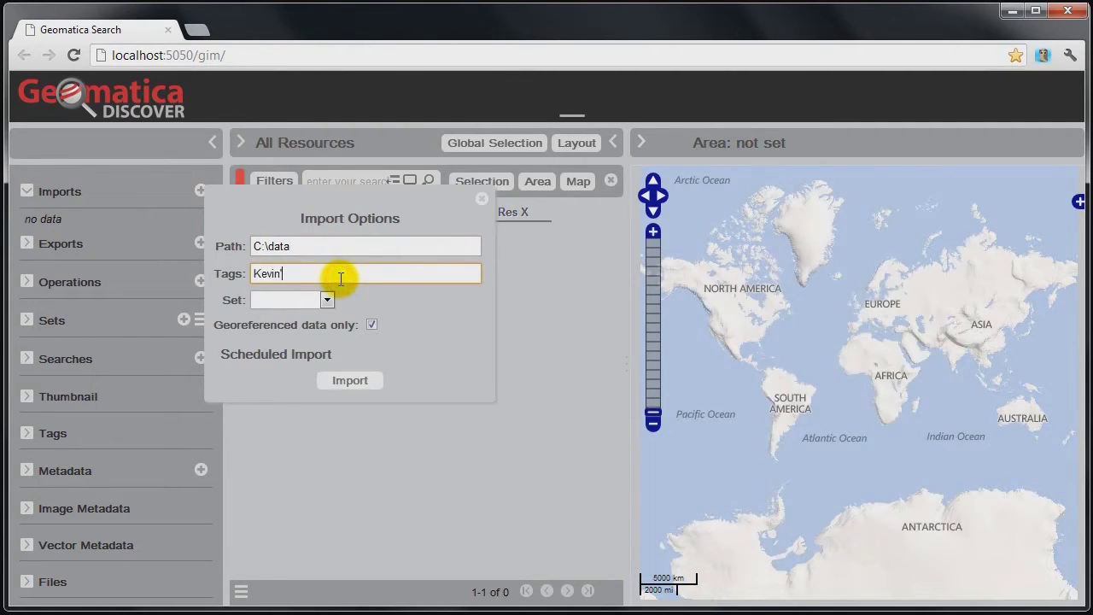
{"action": "type", "text": "'s Data Folder"}
{"action": "left_click", "coordinate": [349, 380]}
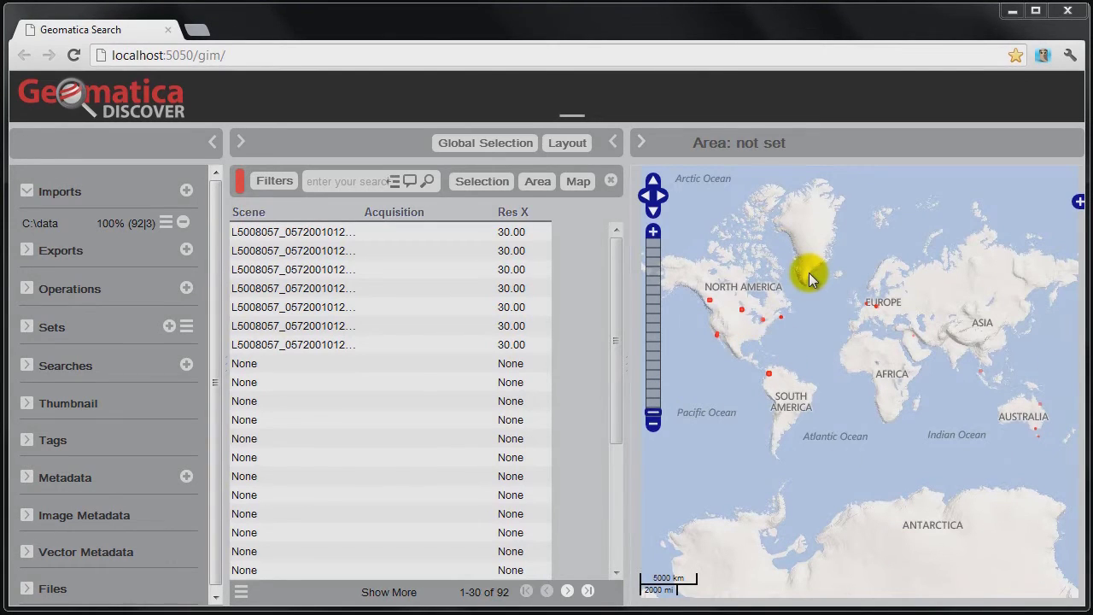
Search the catalogue for RADAR* and zoom the map in on the Red River near Winnipeg
{"action": "left_click", "coordinate": [335, 182]}
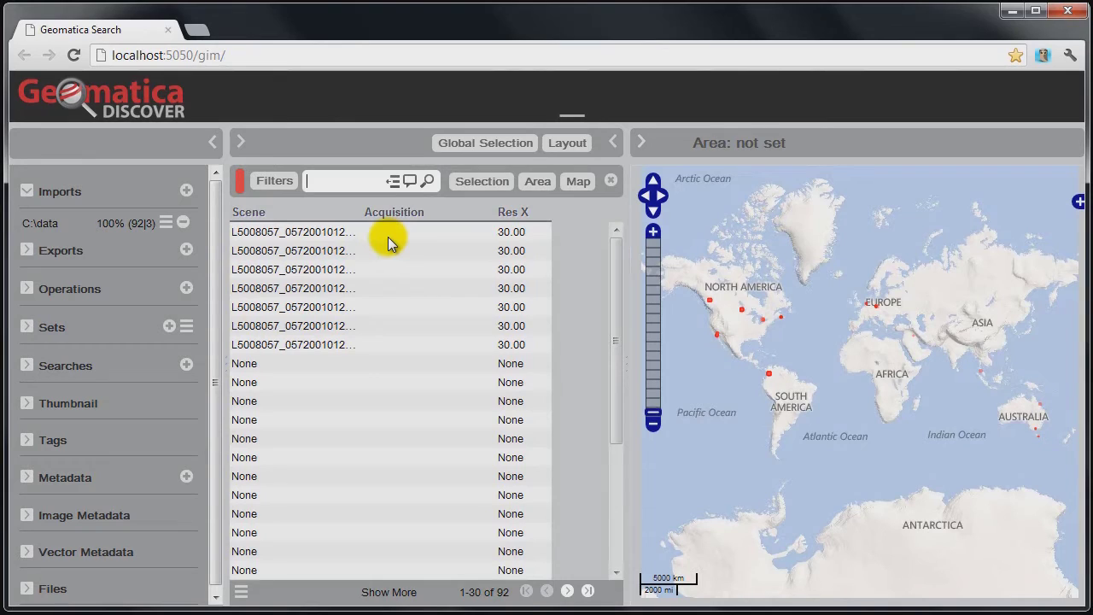
{"action": "type", "text": "RADAR*"}
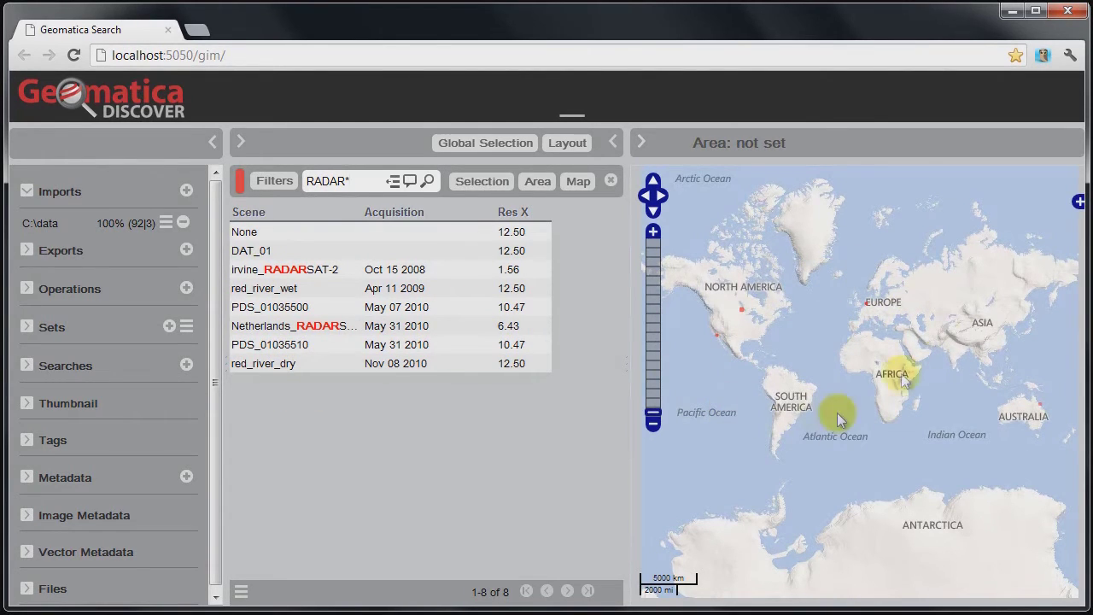
{"action": "double_click", "coordinate": [735, 315]}
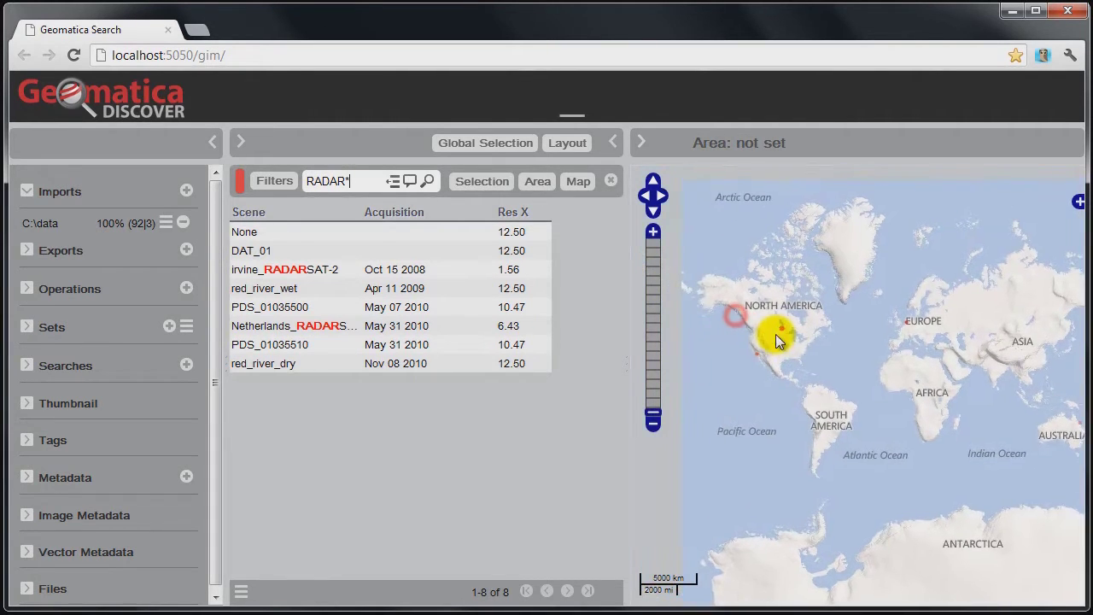
{"action": "double_click", "coordinate": [743, 354]}
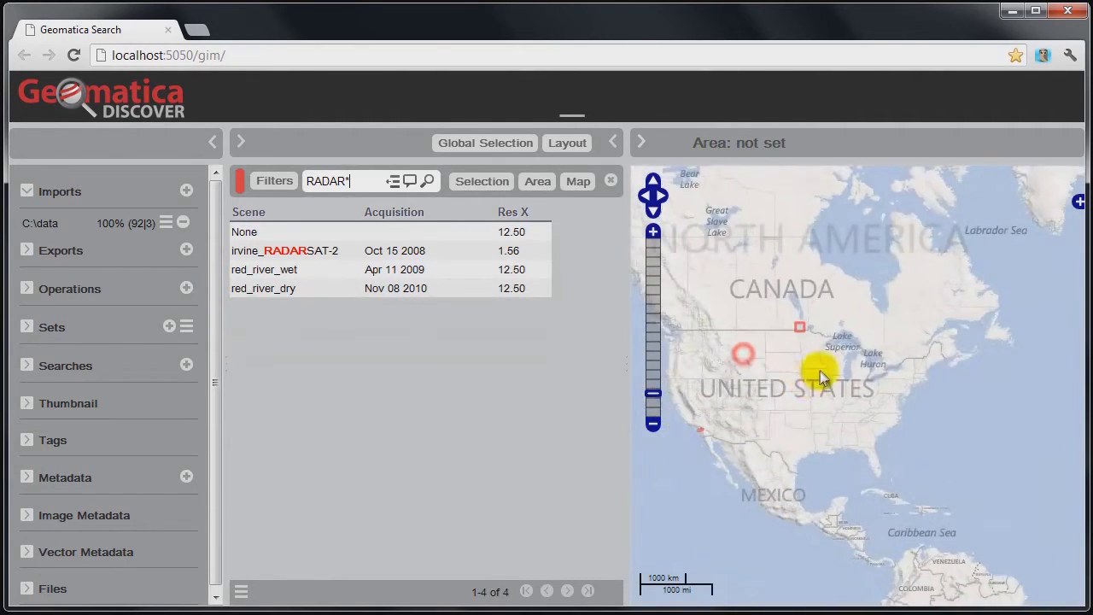
{"action": "double_click", "coordinate": [815, 335]}
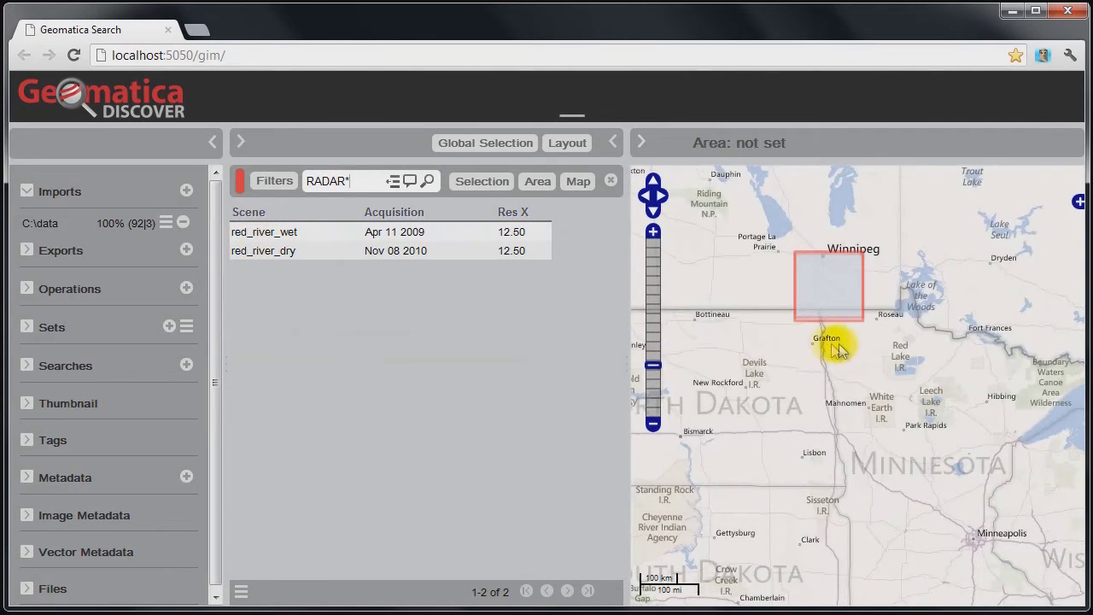
Shift the map to check the RADAR* footprints around Southern California and Los Angeles
{"action": "scroll", "coordinate": [841, 385], "scroll_direction": "down", "scroll_amount": 4}
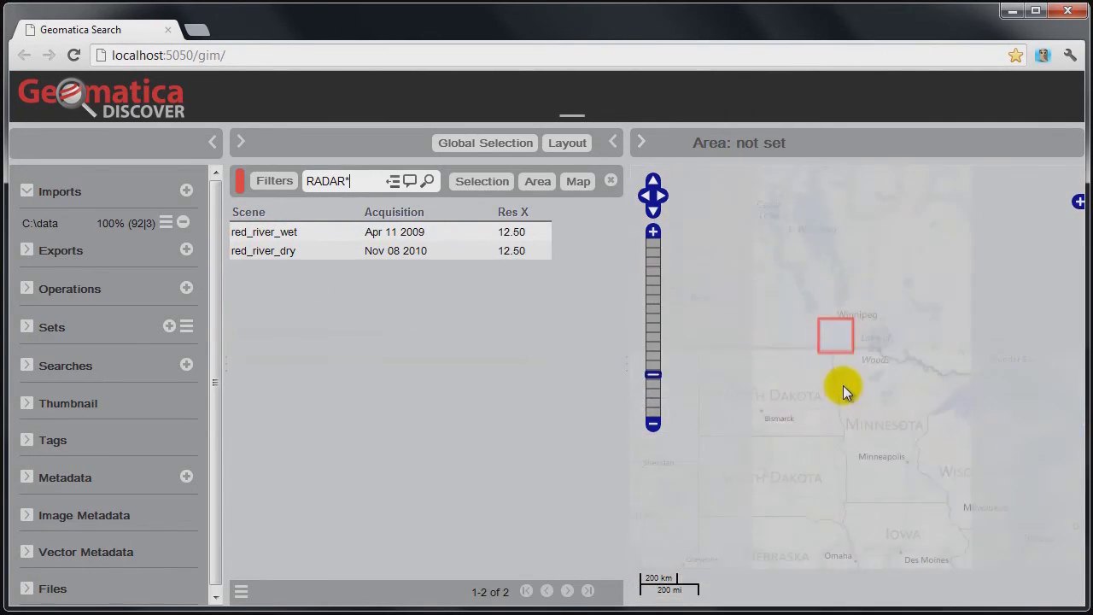
{"action": "left_click_drag", "start_coordinate": [829, 435], "coordinate": [849, 361]}
{"action": "scroll", "coordinate": [797, 361], "scroll_direction": "up", "scroll_amount": 3}
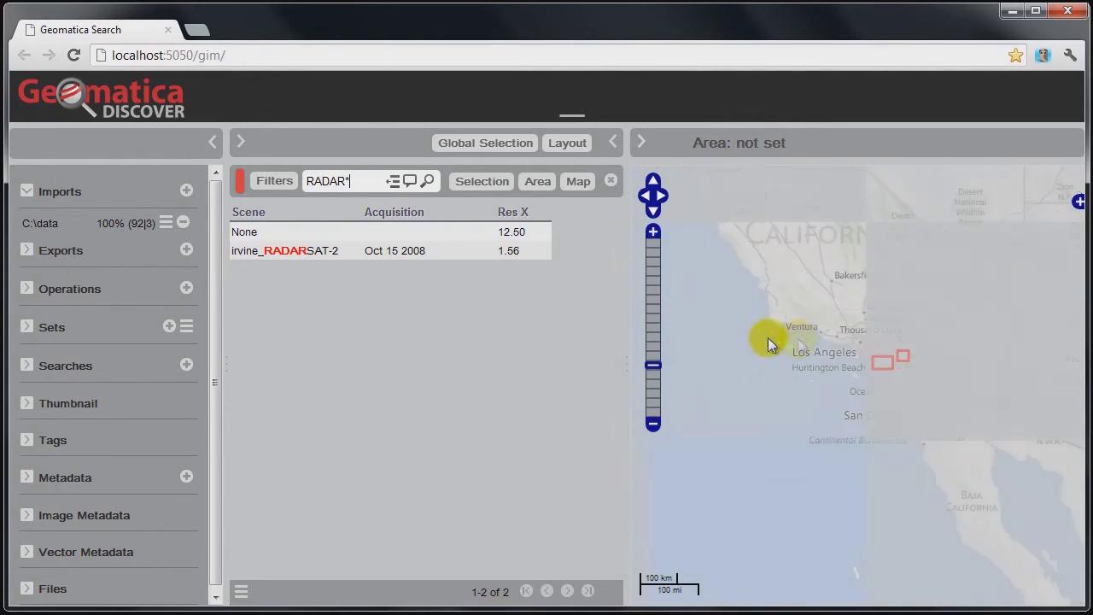
{"action": "left_click_drag", "start_coordinate": [862, 320], "coordinate": [811, 295]}
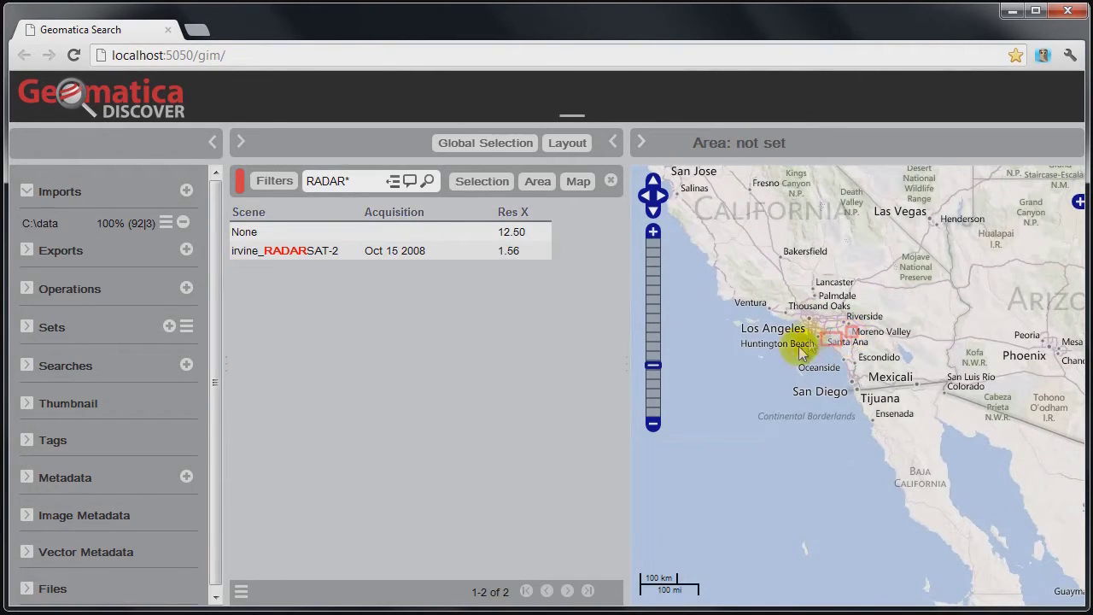
{"action": "scroll", "coordinate": [871, 390], "scroll_direction": "down", "scroll_amount": 5}
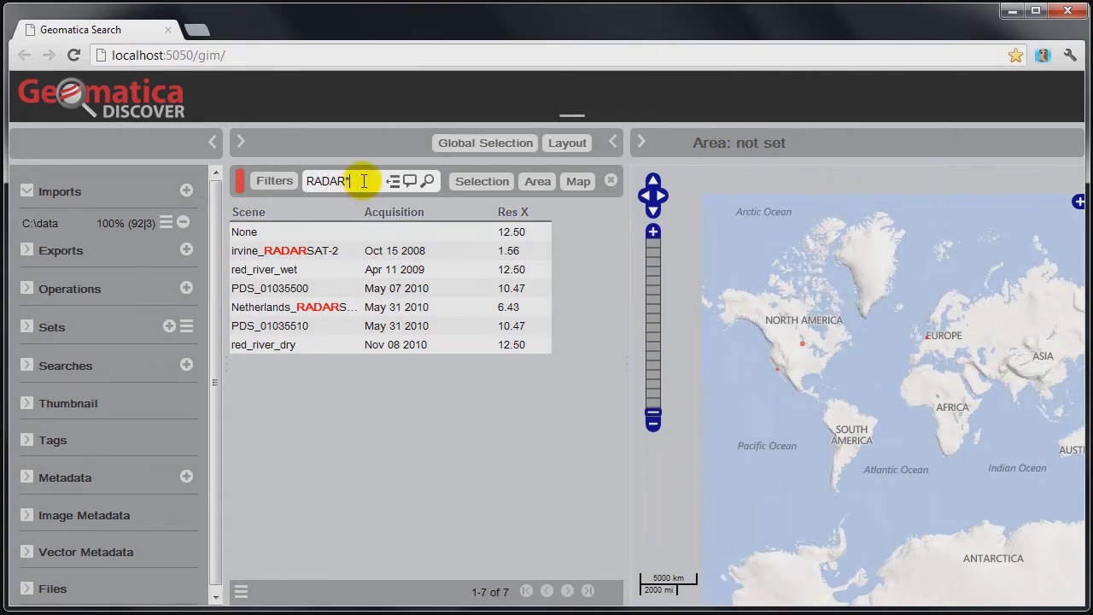
{"action": "left_click_drag", "start_coordinate": [362, 181], "coordinate": [308, 180]}
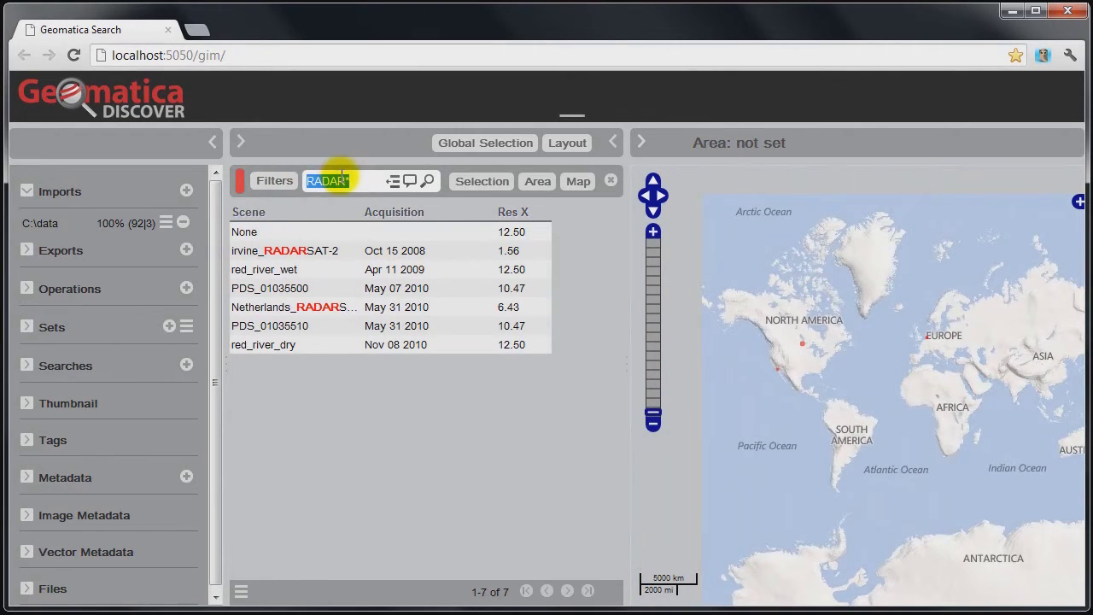
Clear the RADAR* query and show Footprints For Query for all scenes on the map
{"action": "key", "text": "BackSpace"}
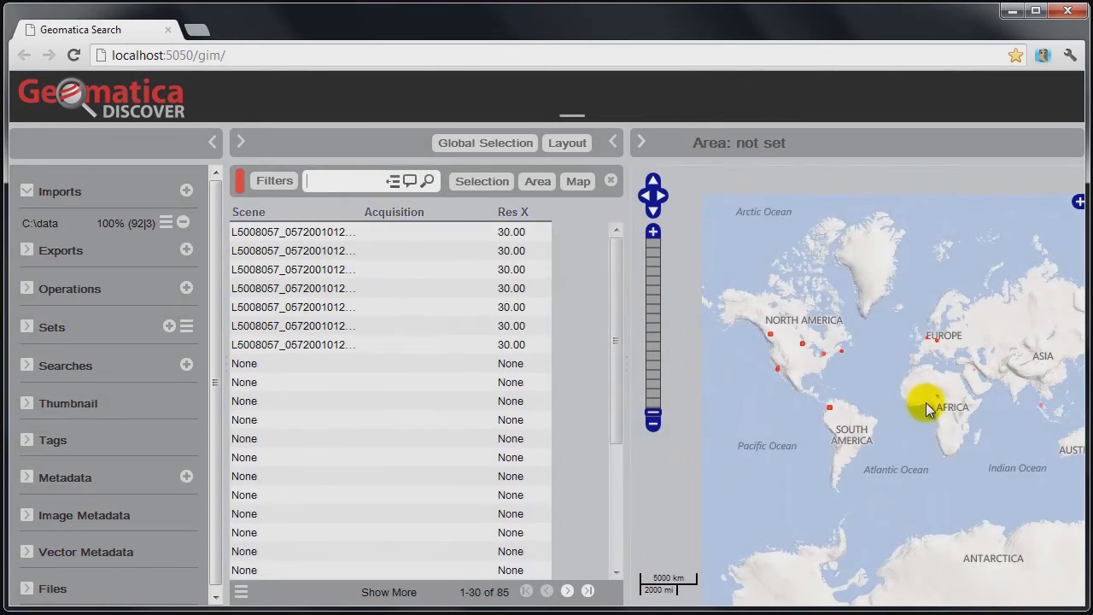
{"action": "left_click_drag", "start_coordinate": [922, 402], "coordinate": [891, 402]}
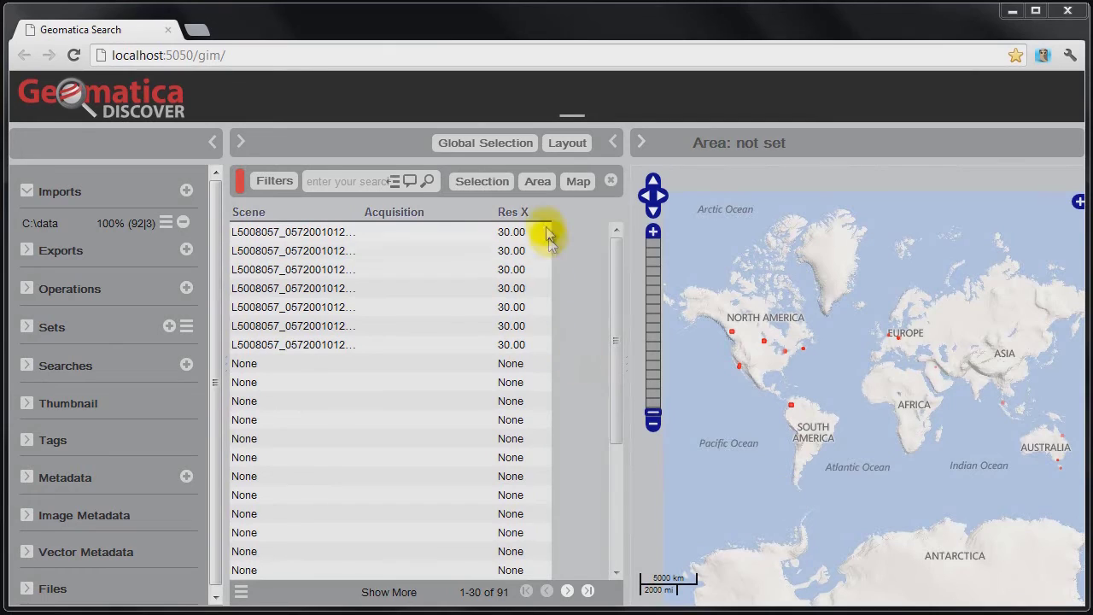
{"action": "left_click", "coordinate": [537, 181]}
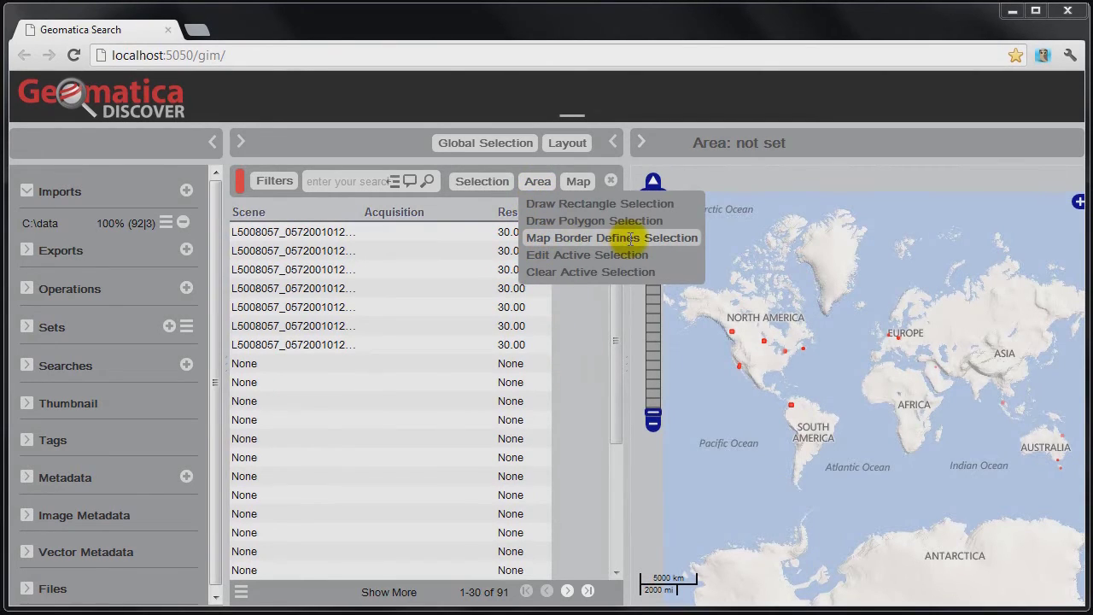
{"action": "left_click", "coordinate": [579, 181]}
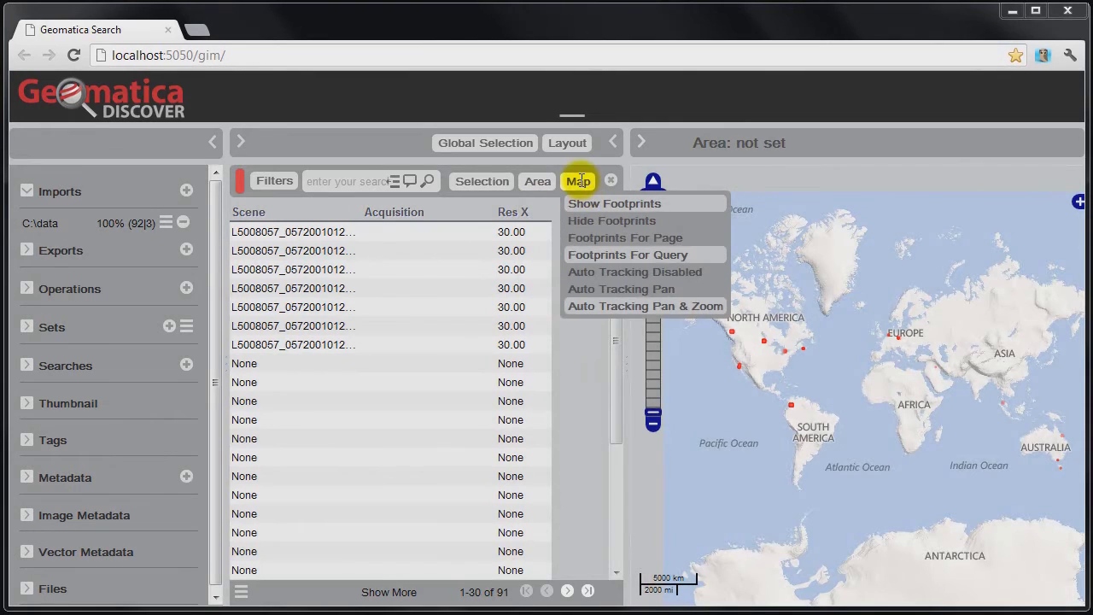
{"action": "left_click", "coordinate": [592, 256]}
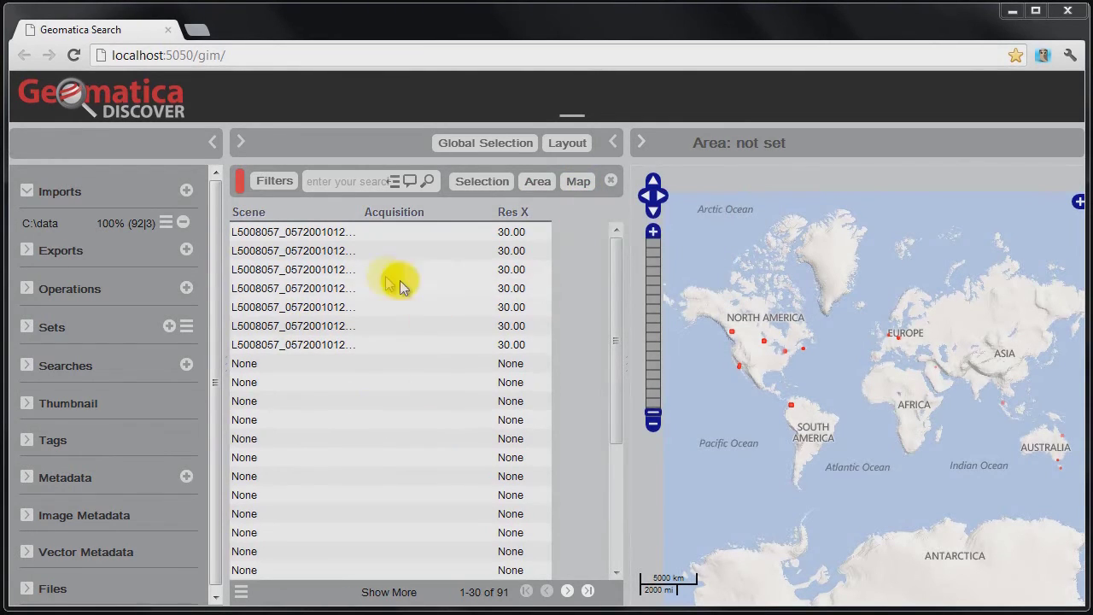
{"action": "left_click", "coordinate": [573, 188]}
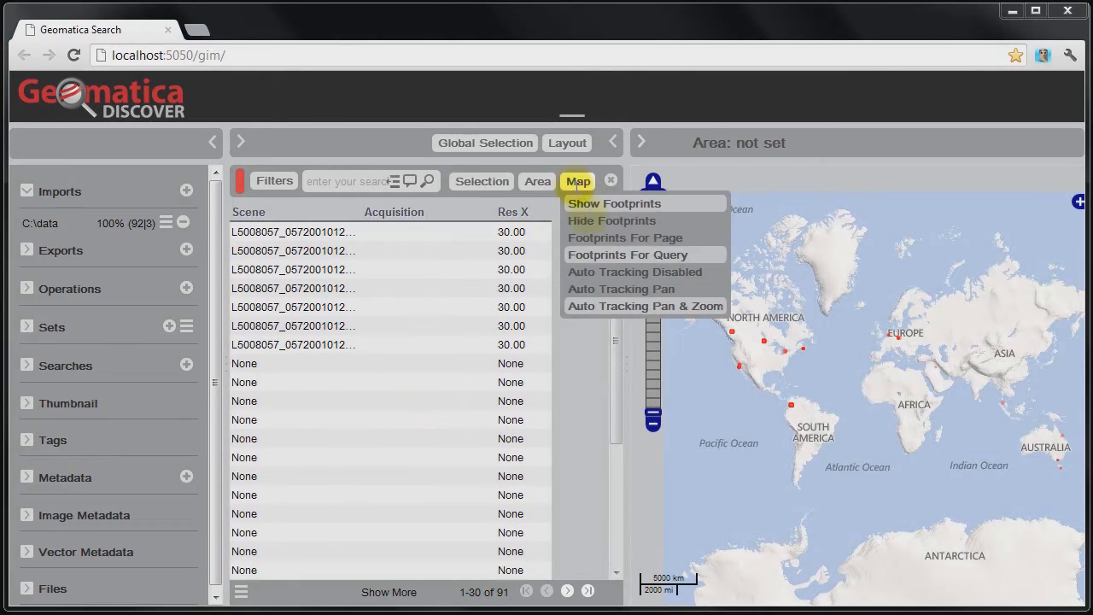
{"action": "left_click", "coordinate": [604, 256]}
{"action": "left_click_drag", "start_coordinate": [870, 310], "coordinate": [825, 298]}
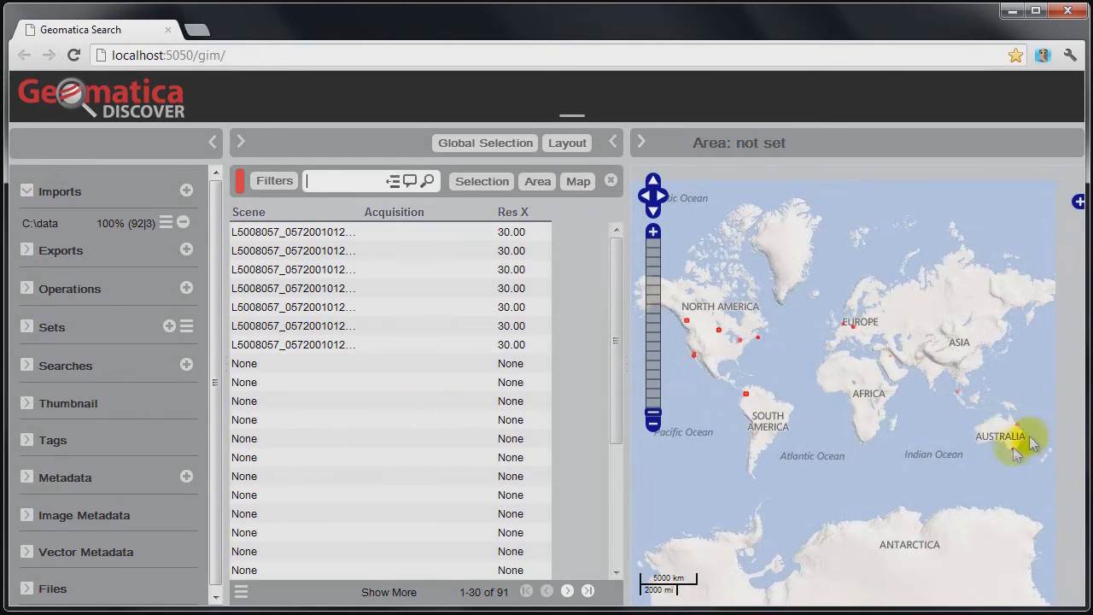
{"action": "scroll", "coordinate": [1024, 445], "scroll_direction": "up", "scroll_amount": 1}
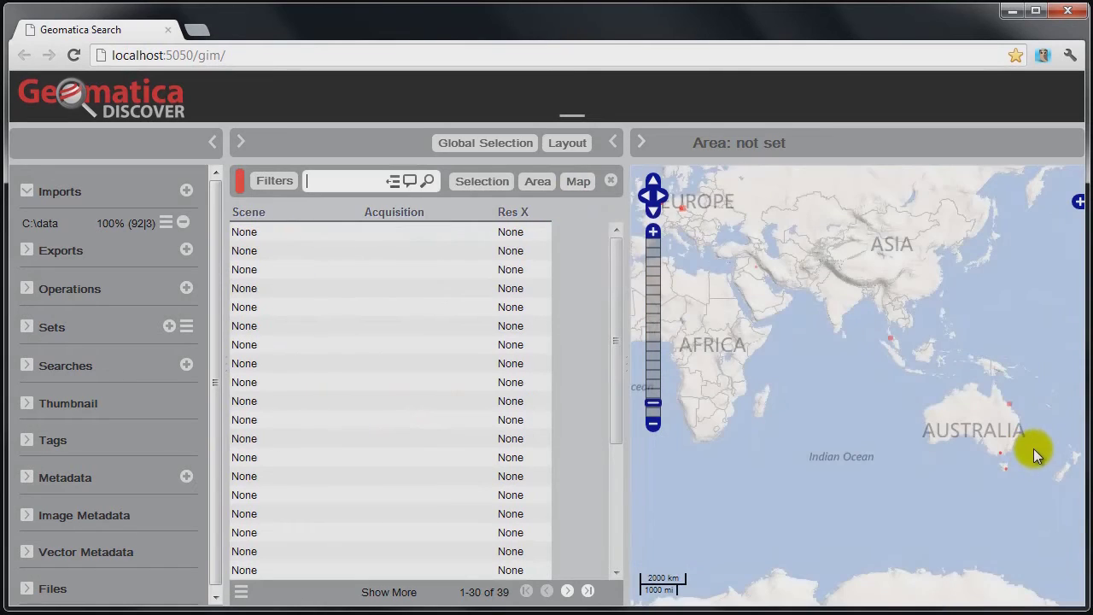
{"action": "left_click_drag", "start_coordinate": [1031, 448], "coordinate": [1018, 432]}
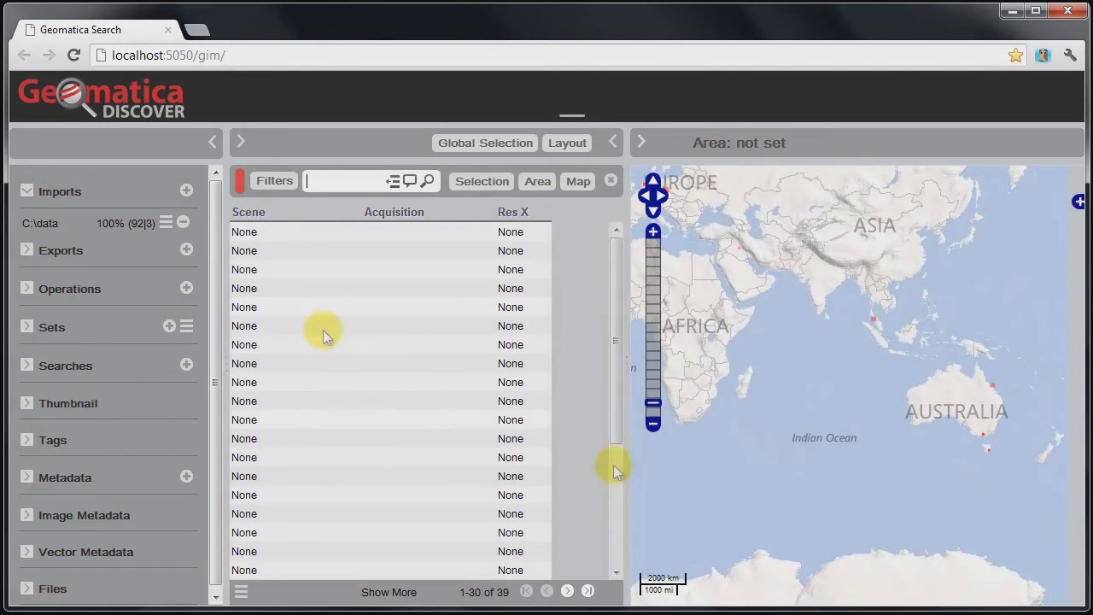
{"action": "scroll", "coordinate": [994, 435], "scroll_direction": "up", "scroll_amount": 1}
{"action": "left_click_drag", "start_coordinate": [1022, 459], "coordinate": [971, 408]}
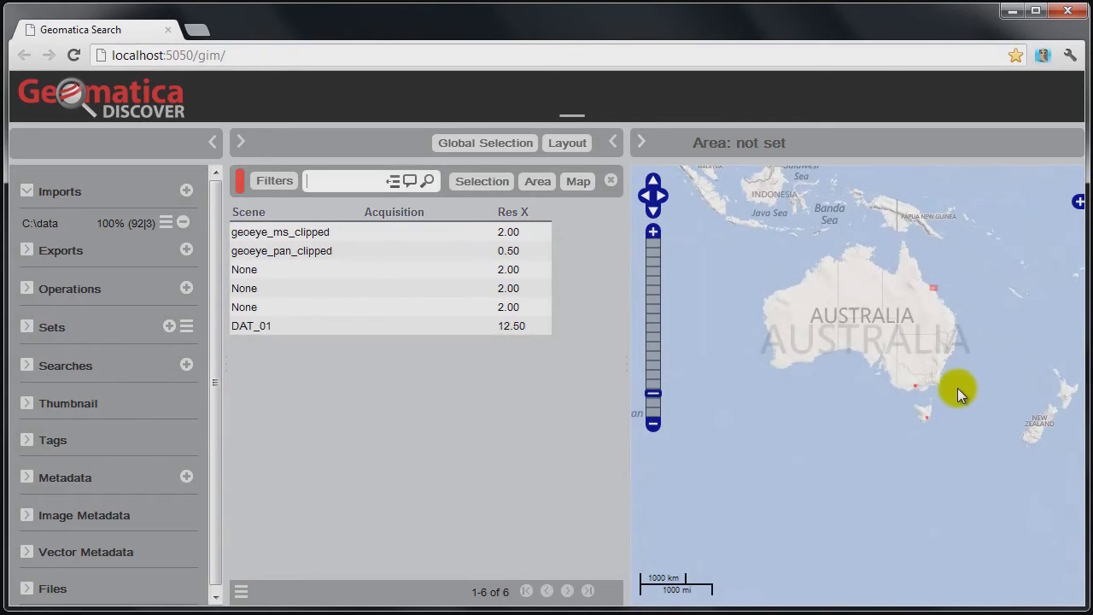
{"action": "scroll", "coordinate": [957, 387], "scroll_direction": "up", "scroll_amount": 1}
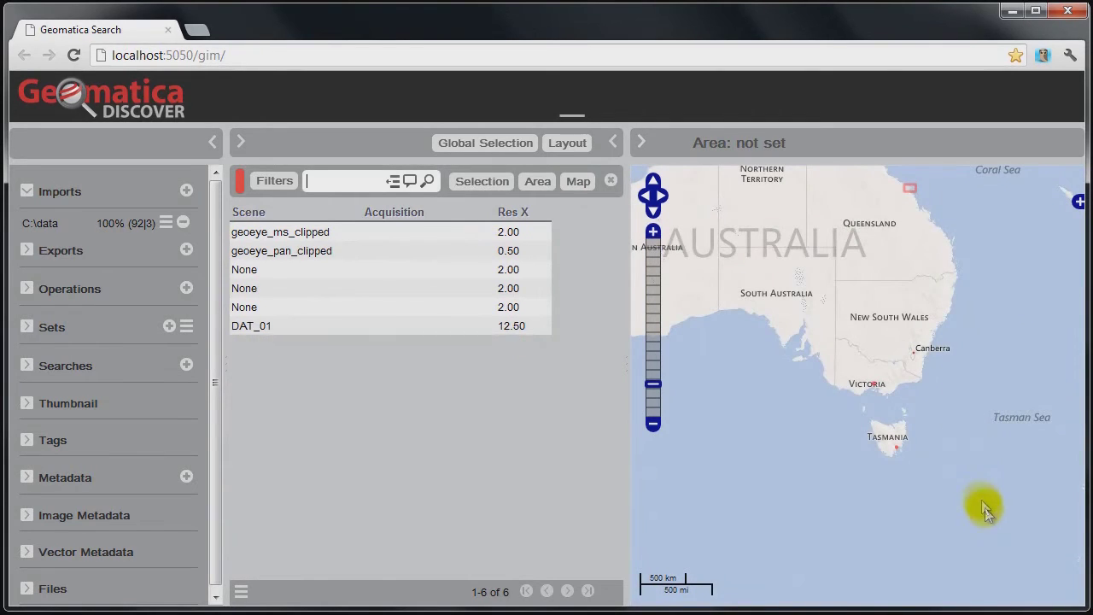
{"action": "left_click_drag", "start_coordinate": [986, 510], "coordinate": [970, 420]}
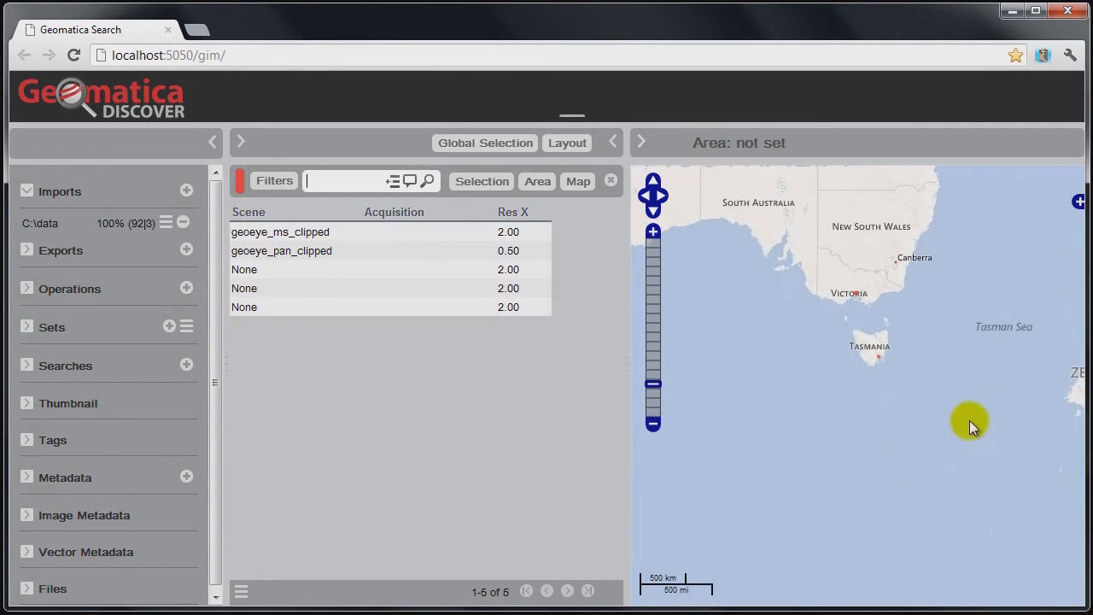
{"action": "scroll", "coordinate": [868, 317], "scroll_direction": "up", "scroll_amount": 1}
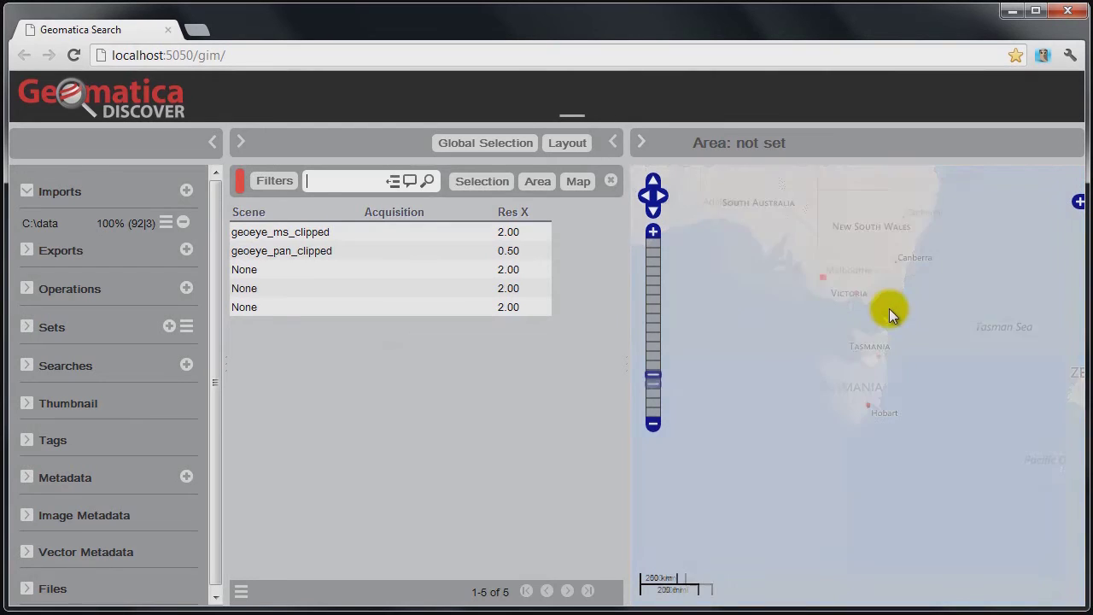
{"action": "scroll", "coordinate": [818, 315], "scroll_direction": "up", "scroll_amount": 1}
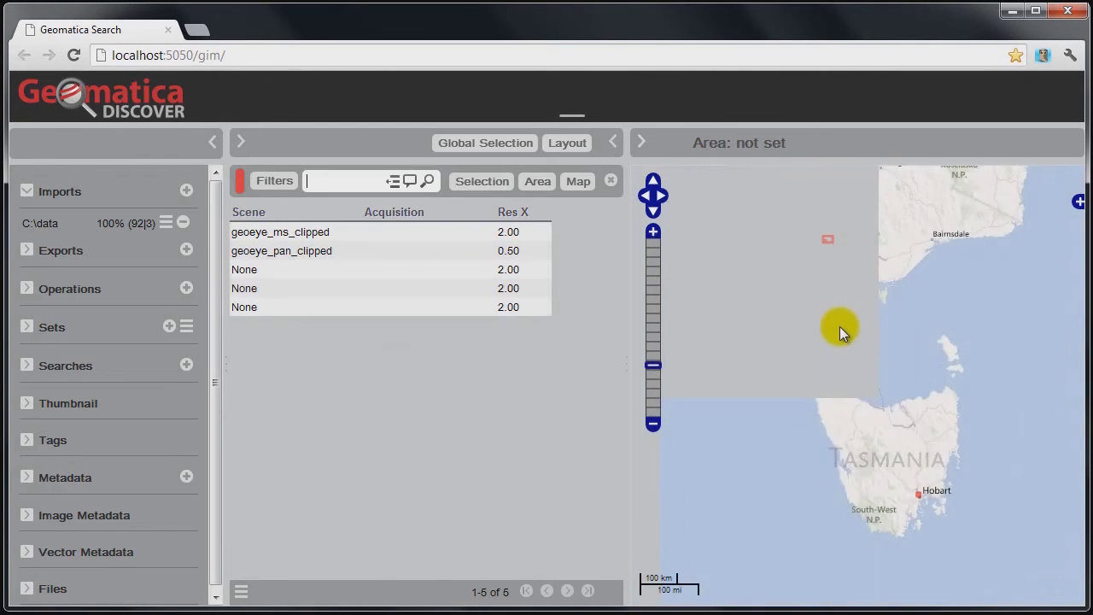
{"action": "scroll", "coordinate": [839, 327], "scroll_direction": "up", "scroll_amount": 1}
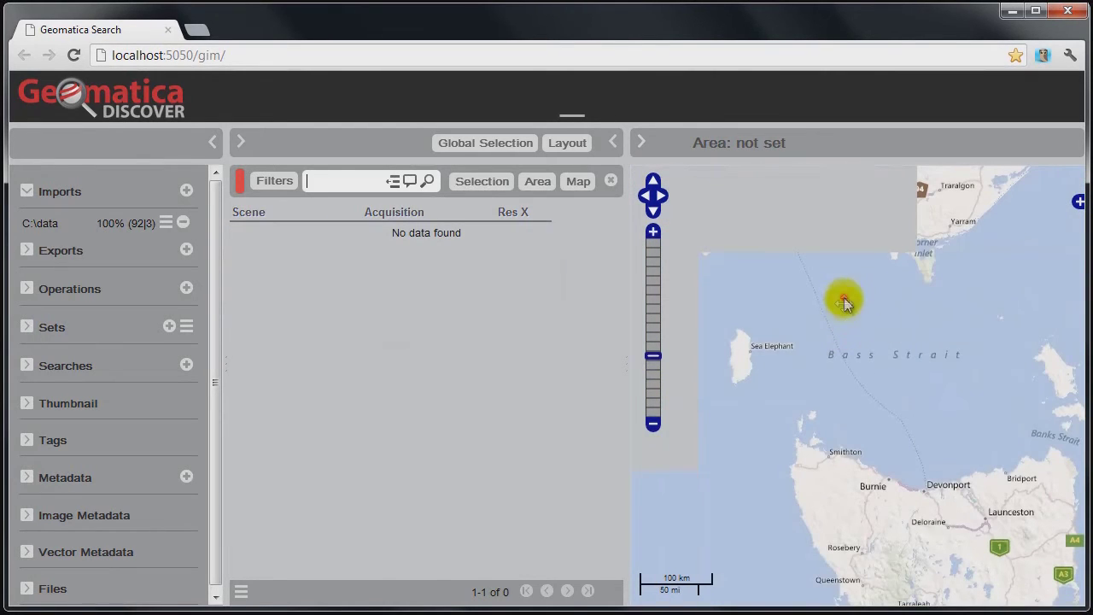
{"action": "left_click_drag", "start_coordinate": [842, 299], "coordinate": [853, 420]}
{"action": "left_click_drag", "start_coordinate": [792, 377], "coordinate": [821, 423]}
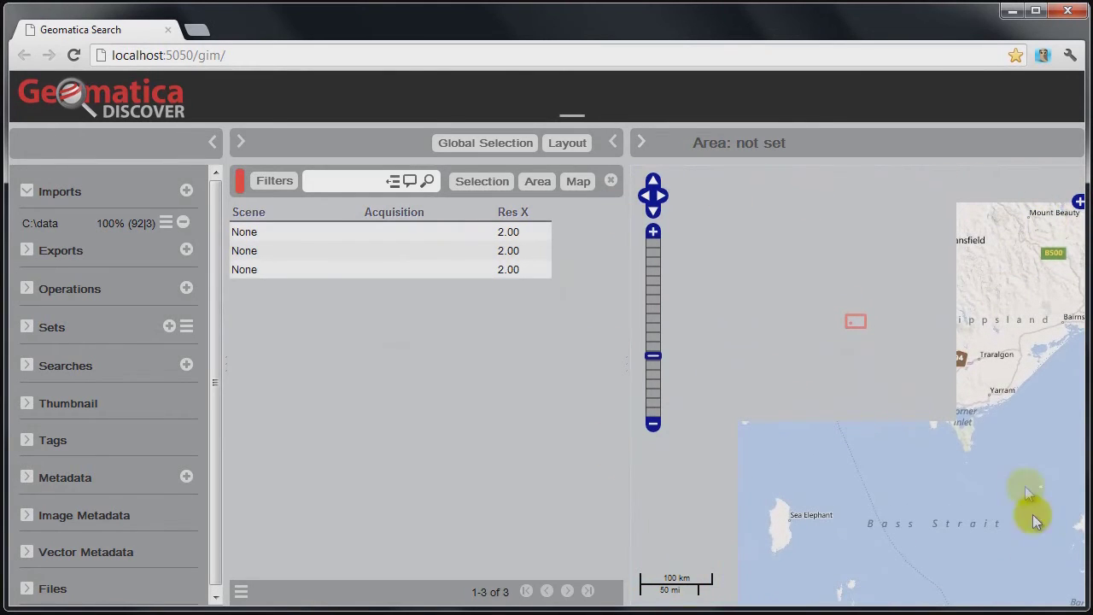
{"action": "scroll", "coordinate": [958, 437], "scroll_direction": "down", "scroll_amount": 2}
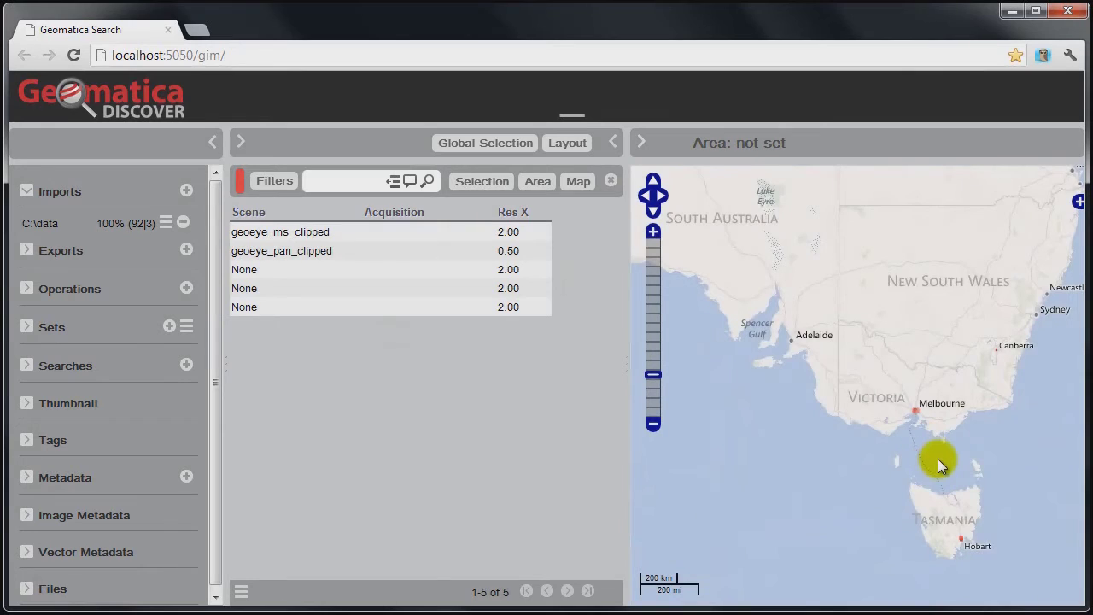
{"action": "left_click_drag", "start_coordinate": [937, 458], "coordinate": [923, 431]}
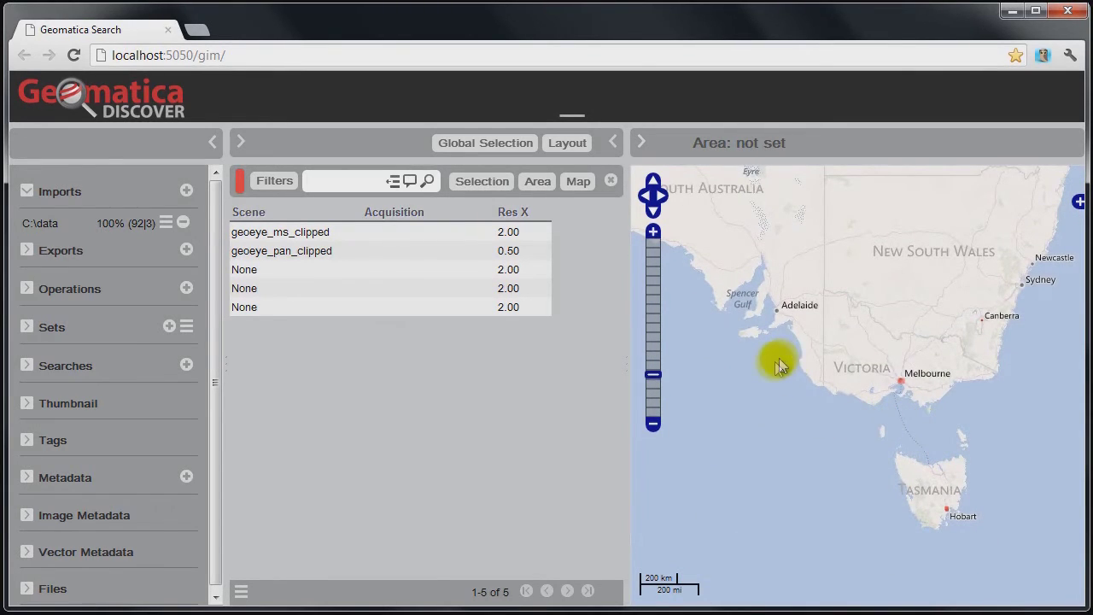
{"action": "scroll", "coordinate": [822, 356], "scroll_direction": "down", "scroll_amount": 3}
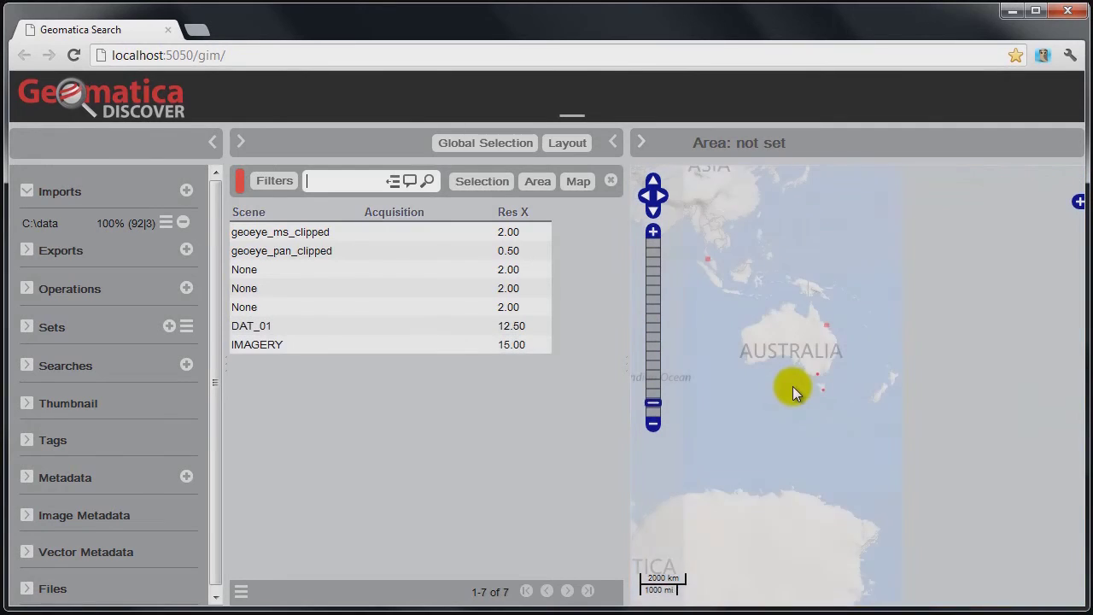
{"action": "scroll", "coordinate": [760, 363], "scroll_direction": "down", "scroll_amount": 3}
{"action": "left_click_drag", "start_coordinate": [824, 381], "coordinate": [956, 409]}
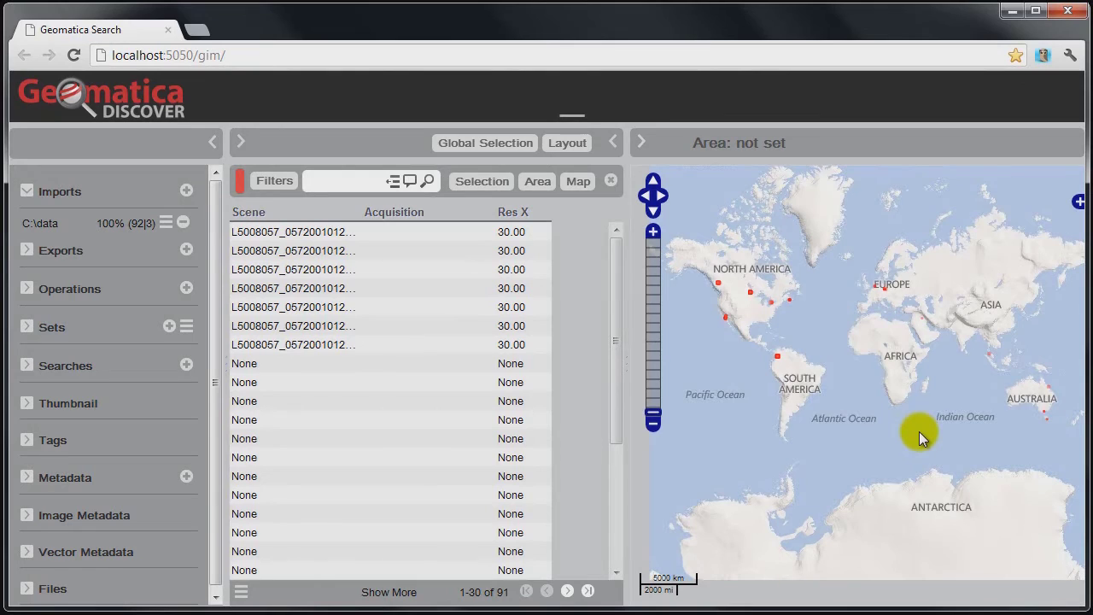
Draw a polygon search area around Southern California, narrowing the results to 12 scenes
{"action": "left_click", "coordinate": [578, 181]}
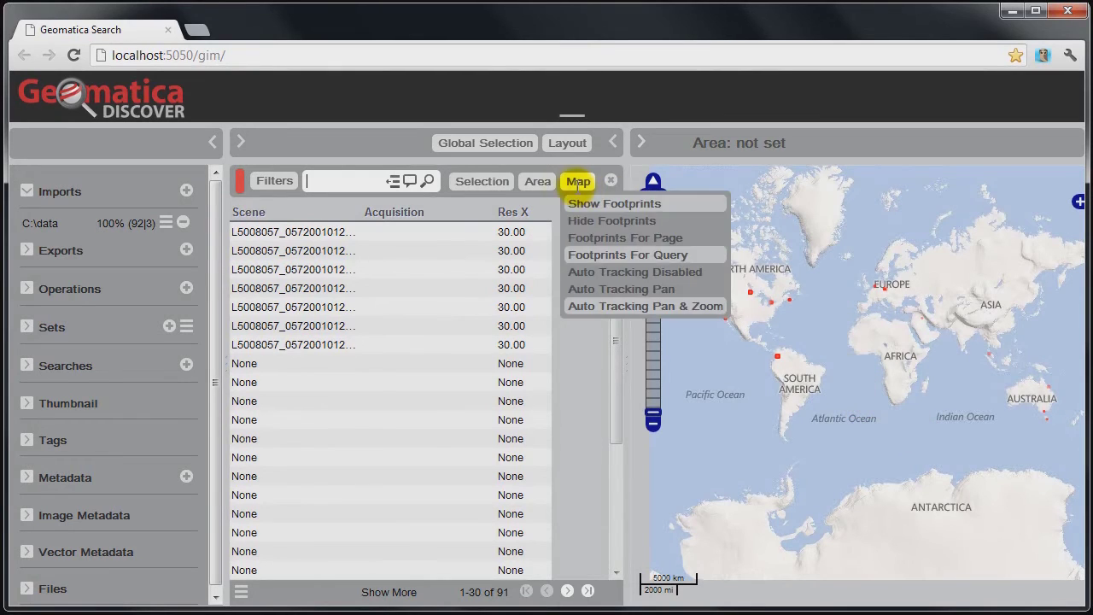
{"action": "left_click", "coordinate": [537, 181]}
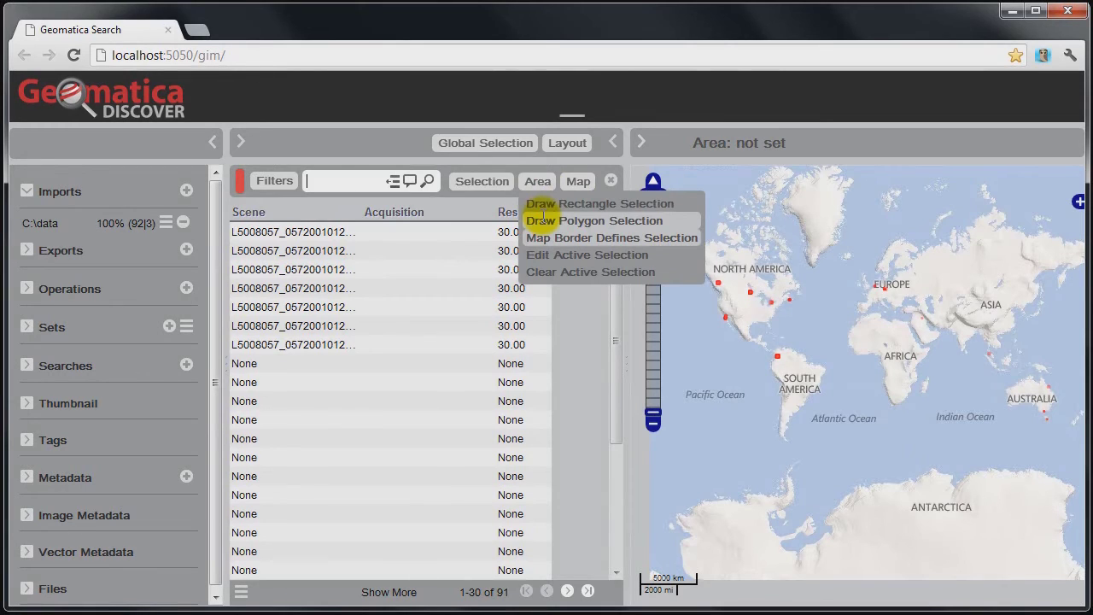
{"action": "left_click", "coordinate": [543, 220]}
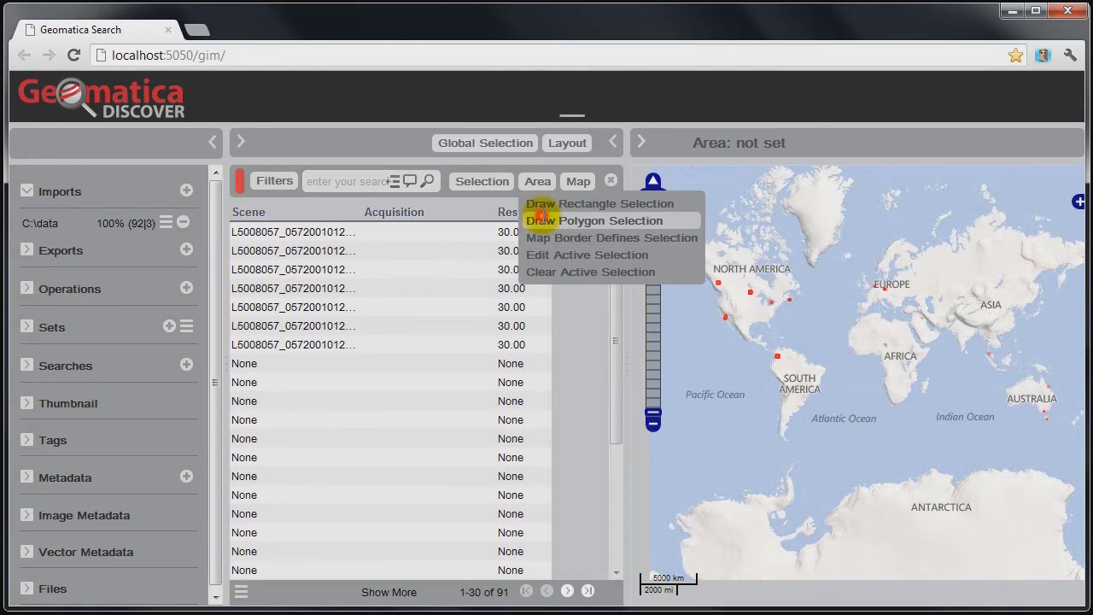
{"action": "left_click", "coordinate": [1061, 370]}
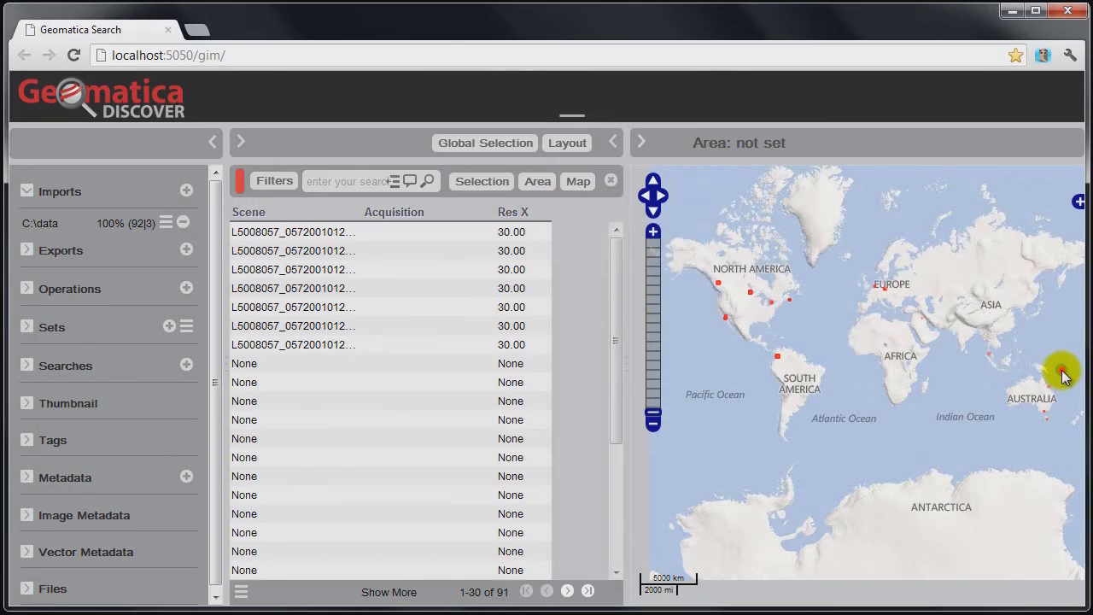
{"action": "left_click", "coordinate": [992, 370]}
{"action": "left_click", "coordinate": [994, 422]}
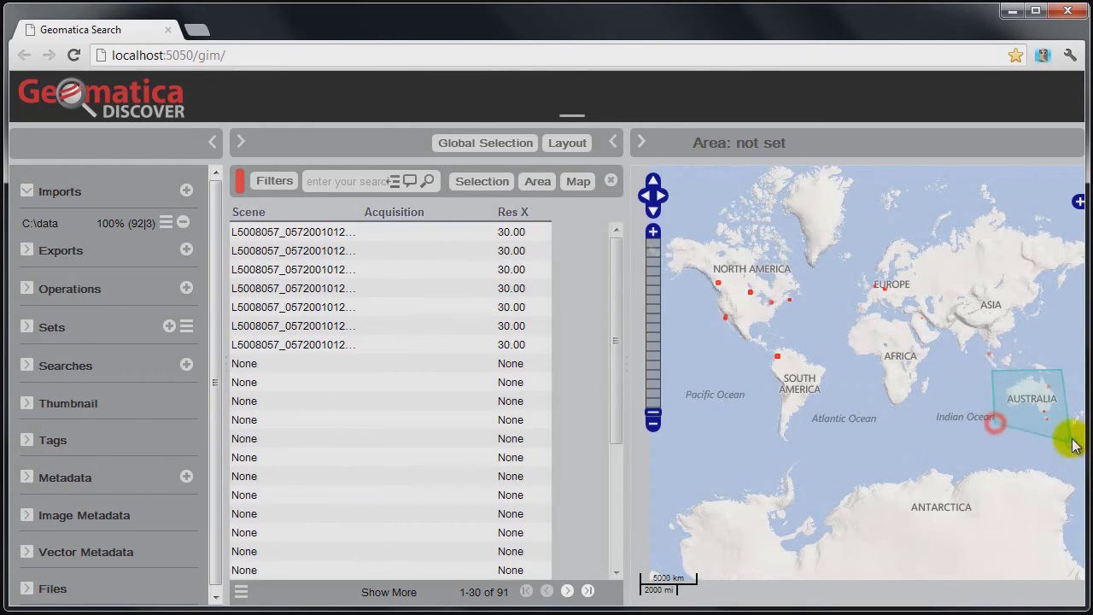
{"action": "left_click", "coordinate": [1071, 433]}
{"action": "double_click", "coordinate": [1068, 398]}
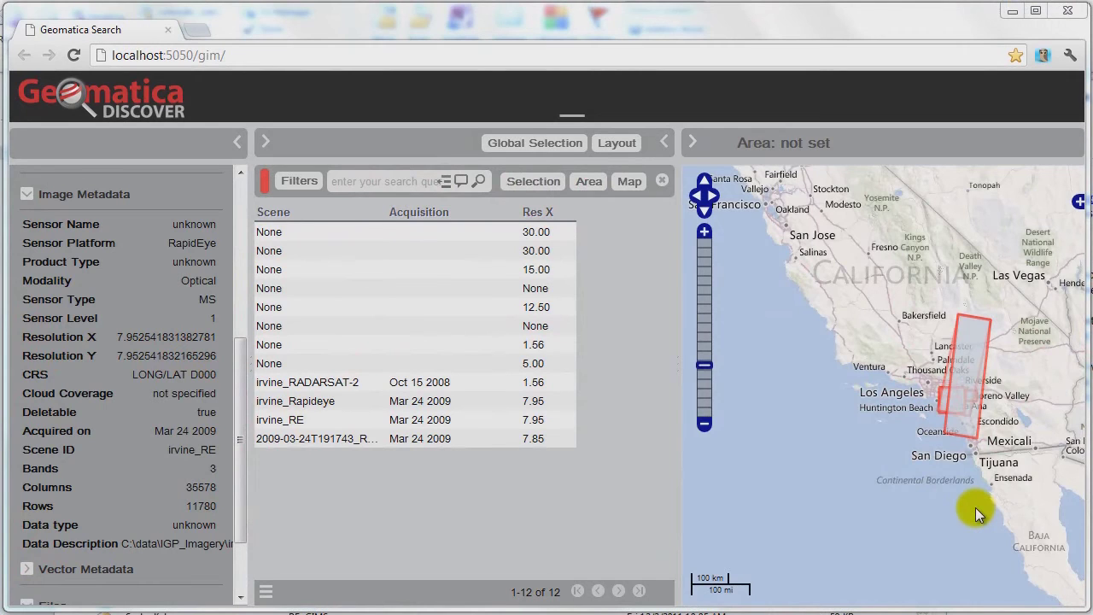
Select the footprint near San Diego to view irvine_RADARSAT-2's SAR image metadata
{"action": "left_click", "coordinate": [961, 424]}
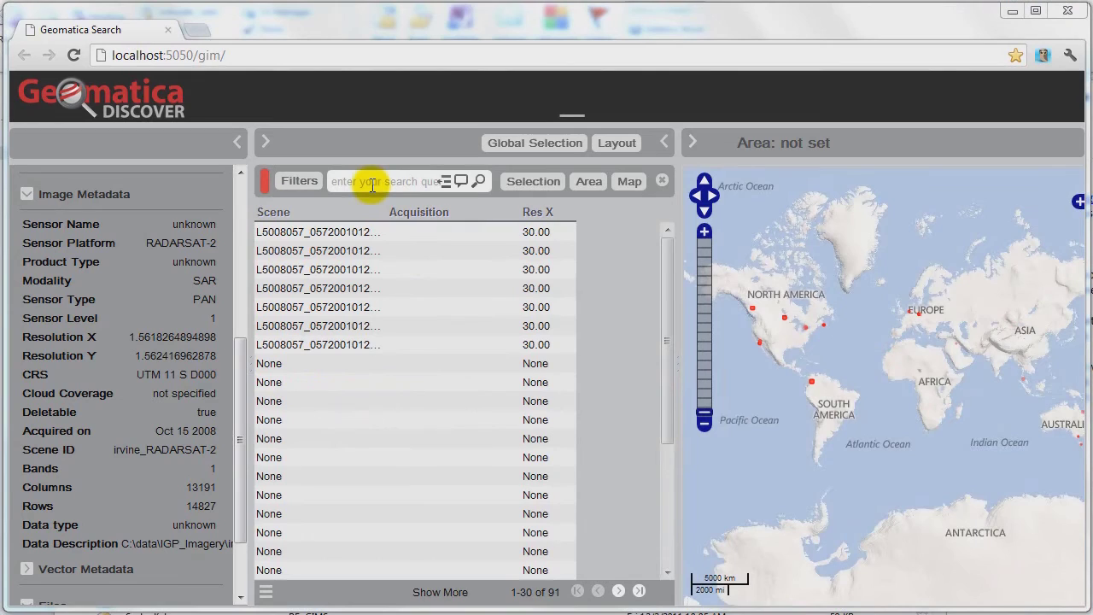
Search the catalogue for 'radar* OR Rapid*'
{"action": "left_click", "coordinate": [374, 185]}
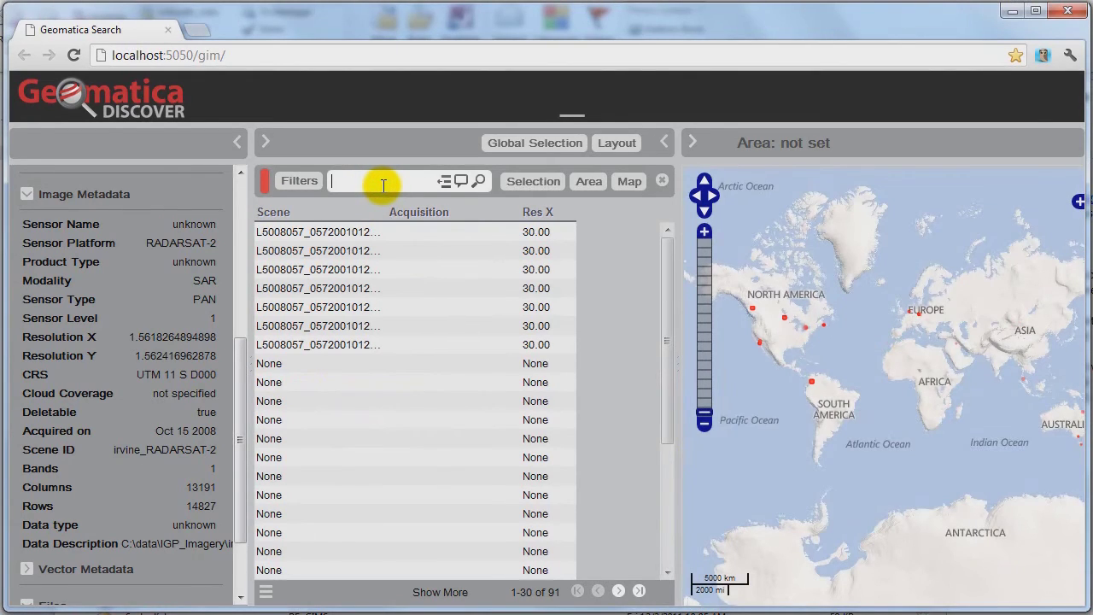
{"action": "type", "text": "radar* OR Rapid*"}
{"action": "key", "text": "Return"}
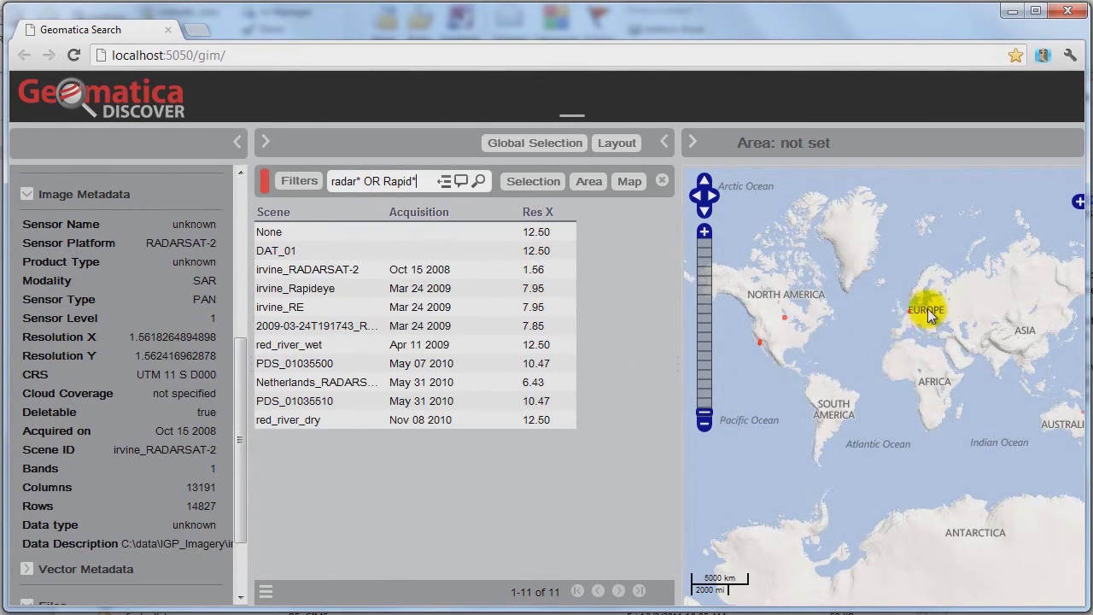
{"action": "left_click_drag", "start_coordinate": [978, 381], "coordinate": [951, 383]}
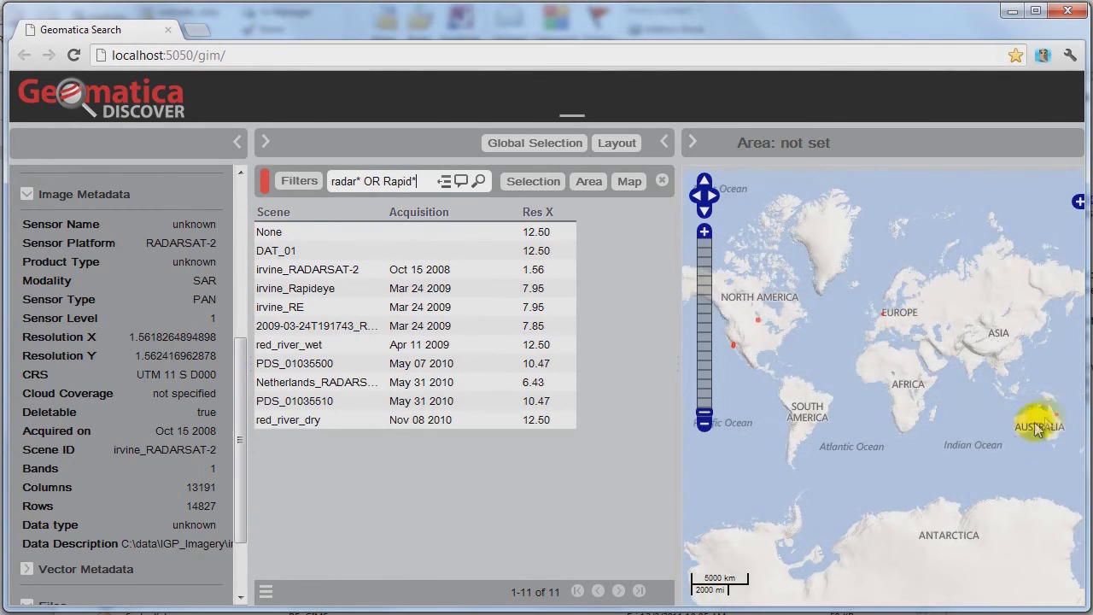
Zoom the map into the Los Angeles–San Diego area and select the irvine_Rapideye and irvine_RADARSAT-2 scenes
{"action": "double_click", "coordinate": [724, 369]}
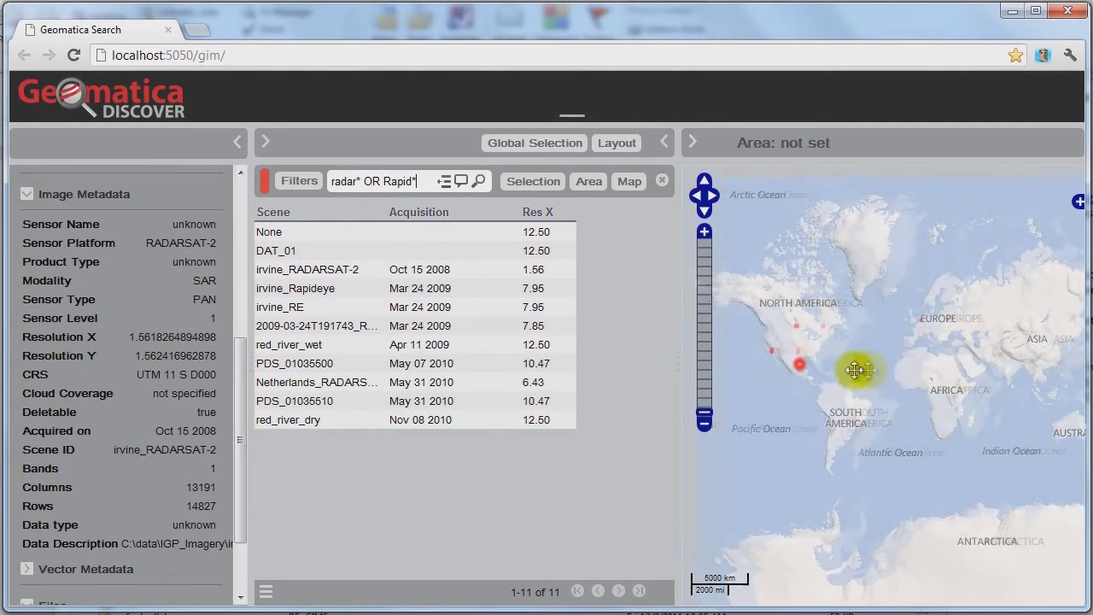
{"action": "double_click", "coordinate": [833, 368]}
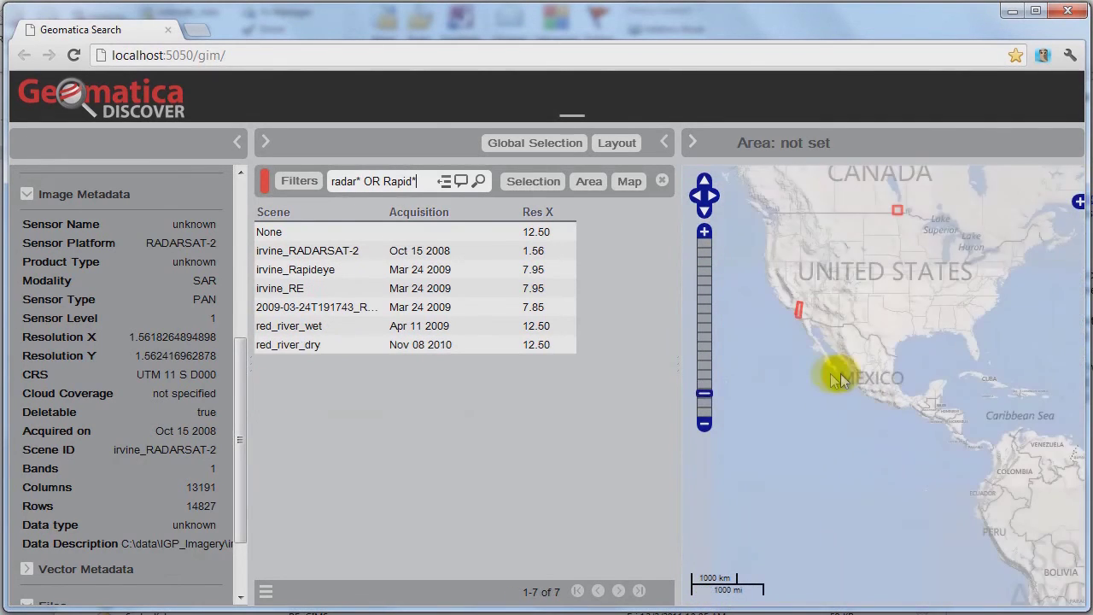
{"action": "double_click", "coordinate": [865, 373]}
{"action": "left_click_drag", "start_coordinate": [794, 368], "coordinate": [861, 425]}
{"action": "double_click", "coordinate": [833, 383]}
{"action": "double_click", "coordinate": [907, 355]}
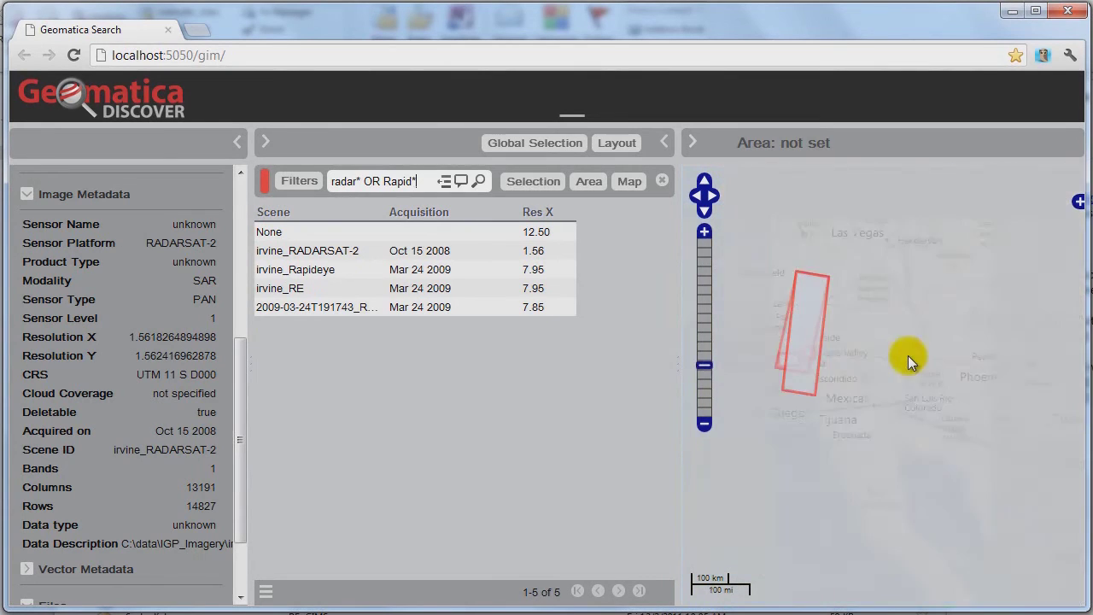
{"action": "left_click_drag", "start_coordinate": [908, 356], "coordinate": [942, 381]}
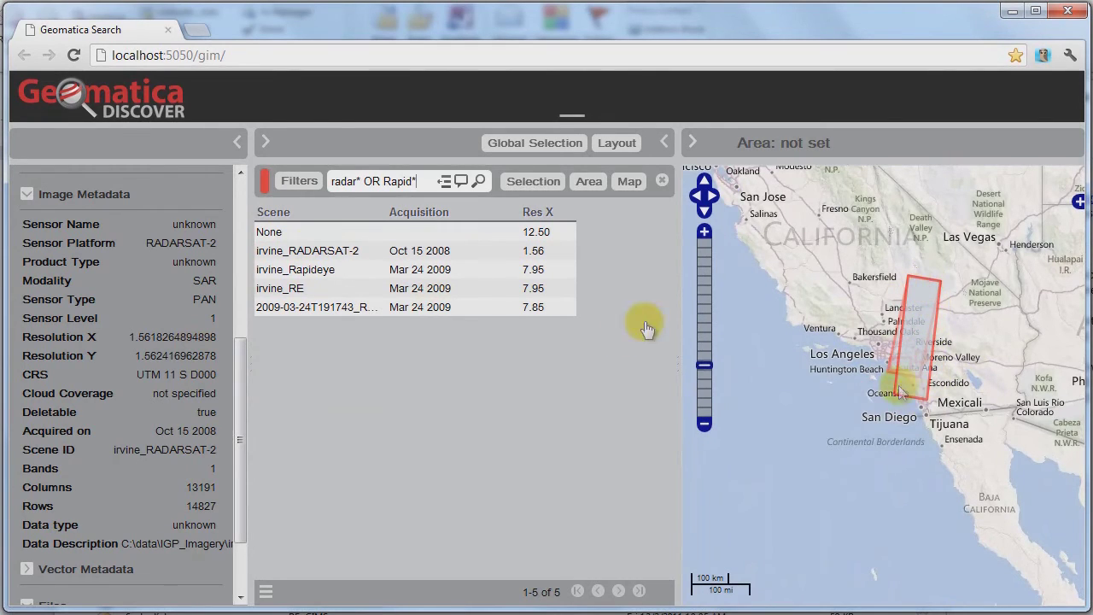
{"action": "left_click", "coordinate": [316, 269]}
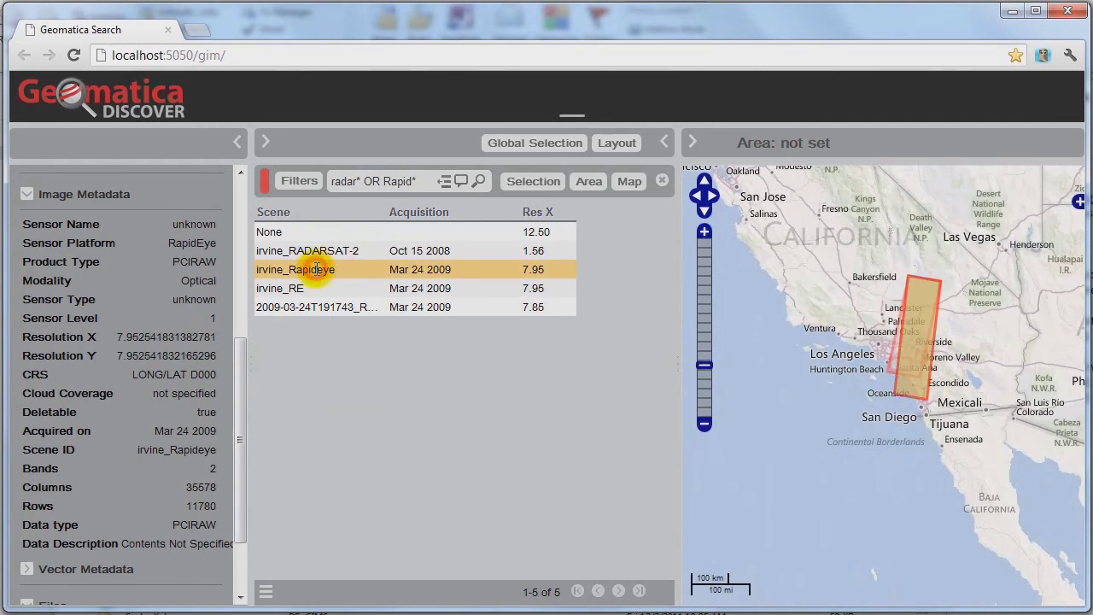
{"action": "double_click", "coordinate": [311, 247]}
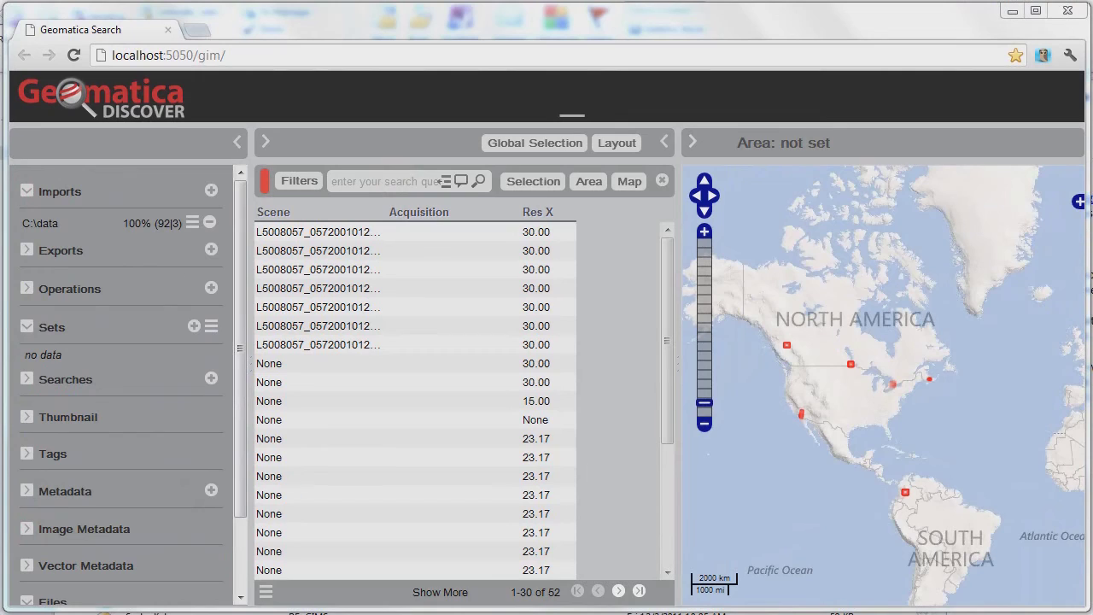
{"action": "left_click", "coordinate": [379, 188]}
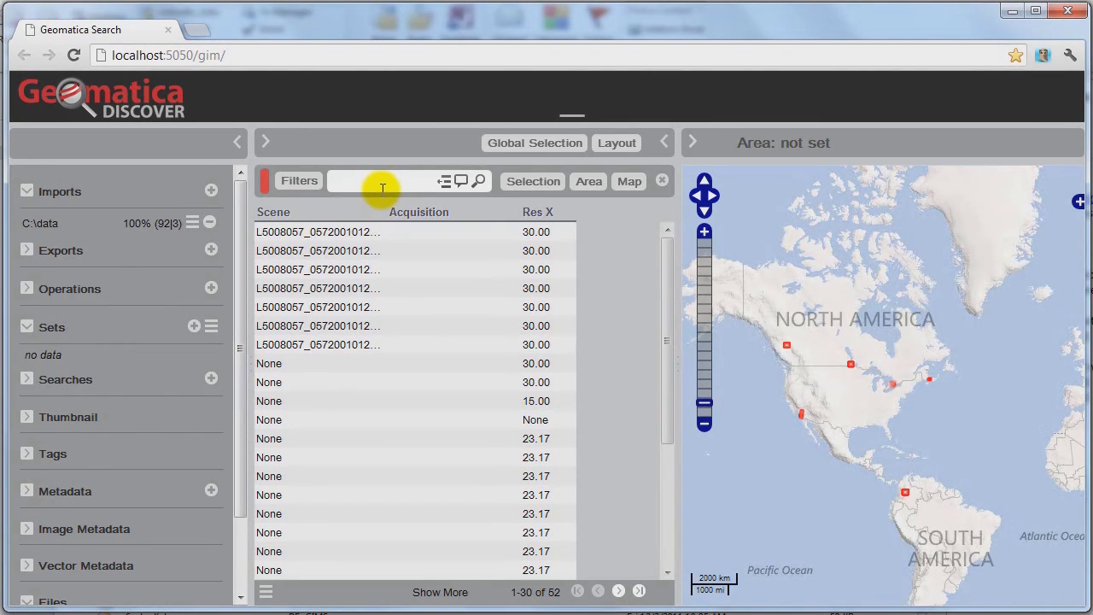
Search 'radar OR rapid*', move the map to Southern California, and select irvine_Rapideye and irvine_RADARSAT-2
{"action": "type", "text": "radar"}
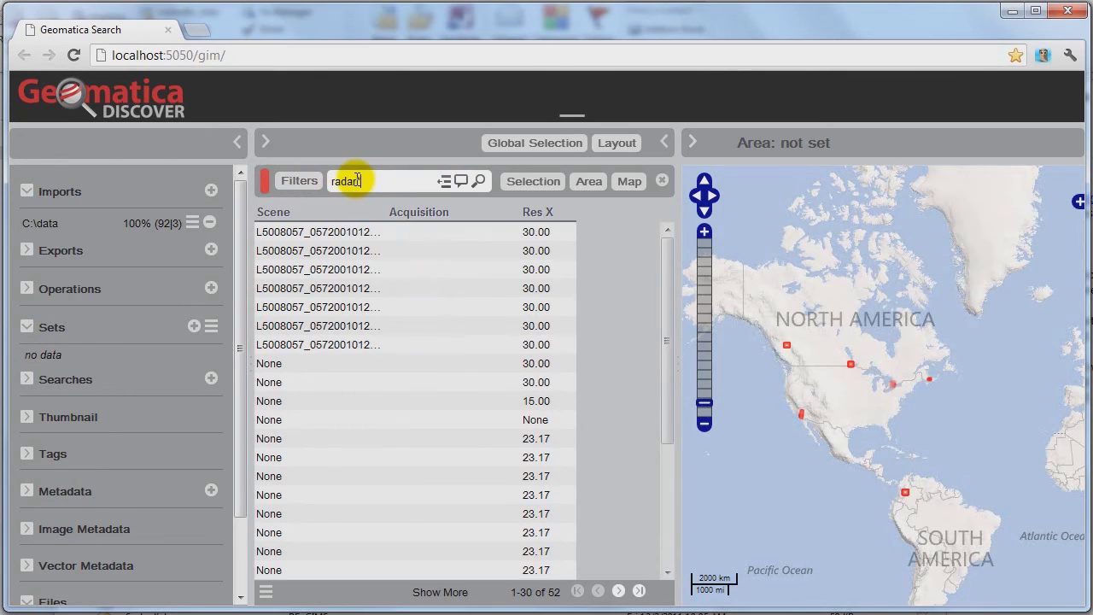
{"action": "type", "text": " OR rapid*"}
{"action": "key", "text": "Return"}
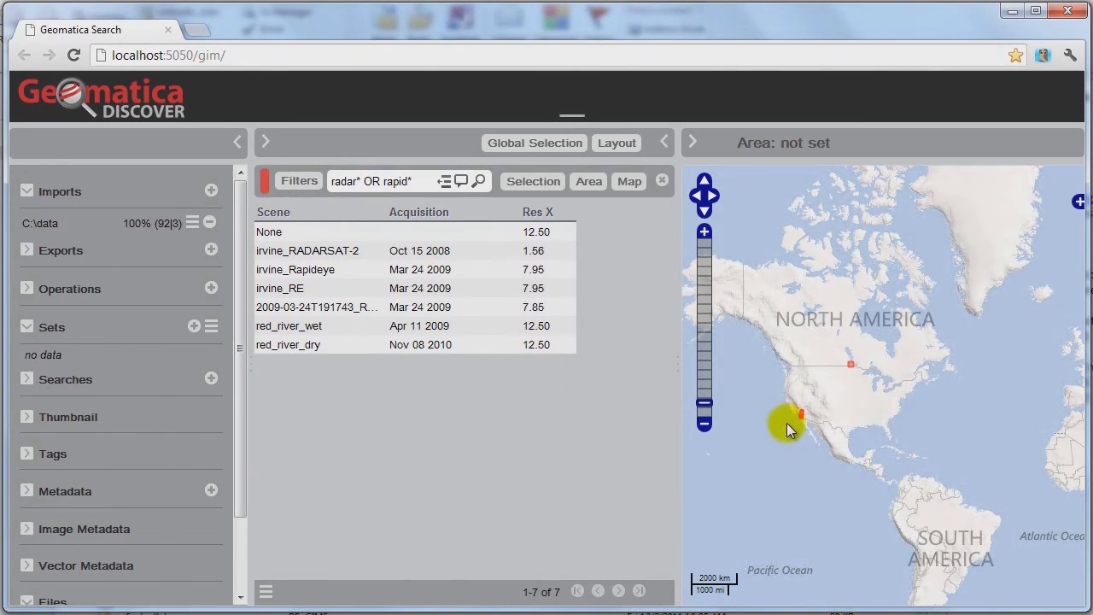
{"action": "scroll", "coordinate": [815, 425], "scroll_direction": "up", "scroll_amount": 1}
{"action": "scroll", "coordinate": [816, 425], "scroll_direction": "up", "scroll_amount": 4}
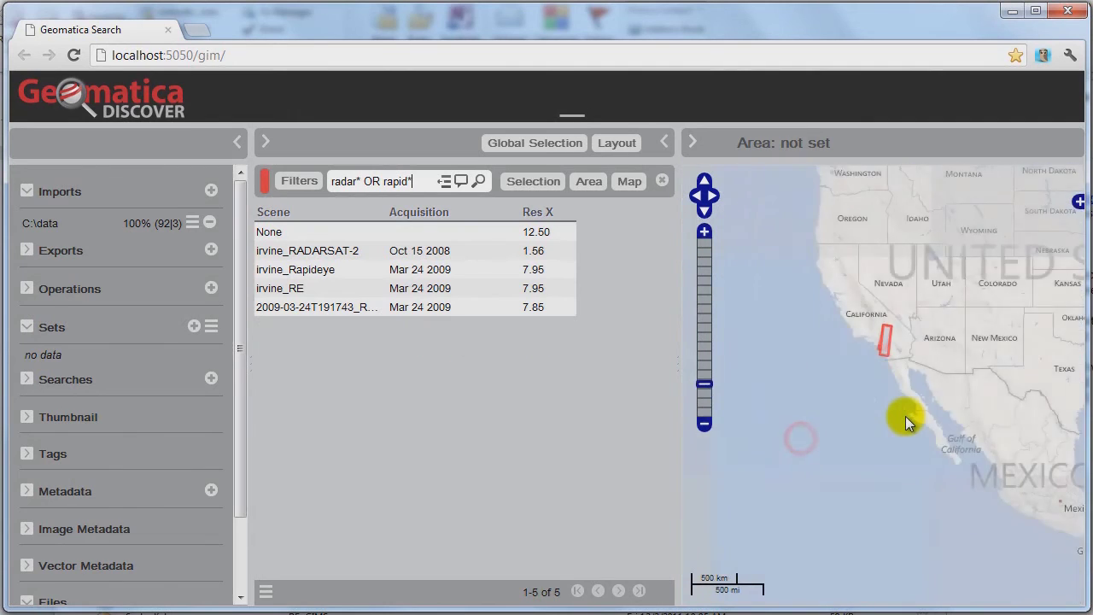
{"action": "left_click_drag", "start_coordinate": [901, 307], "coordinate": [923, 437]}
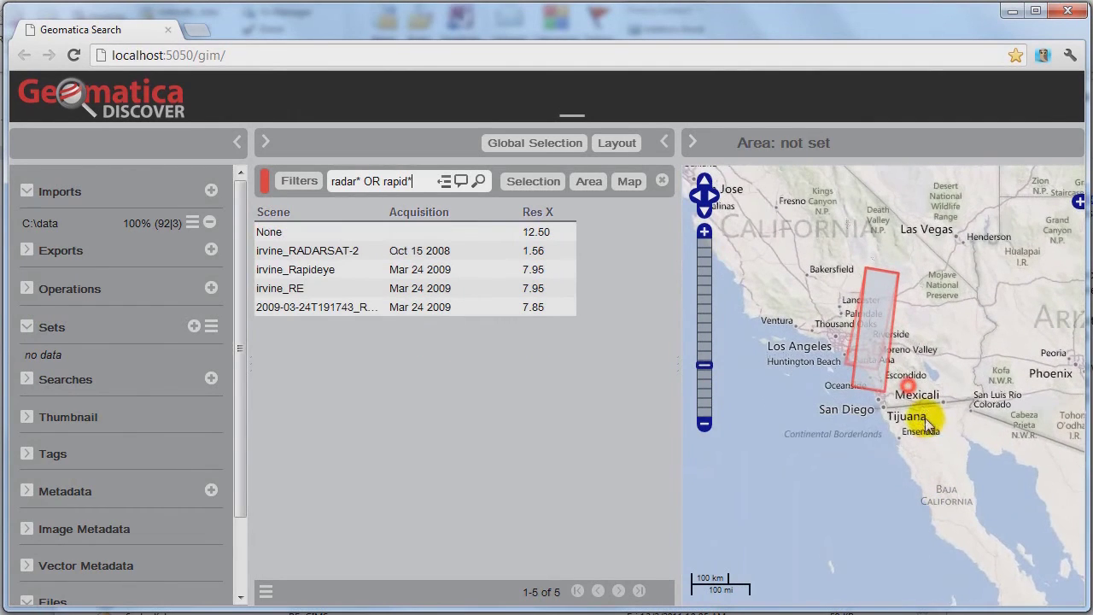
{"action": "left_click", "coordinate": [306, 266]}
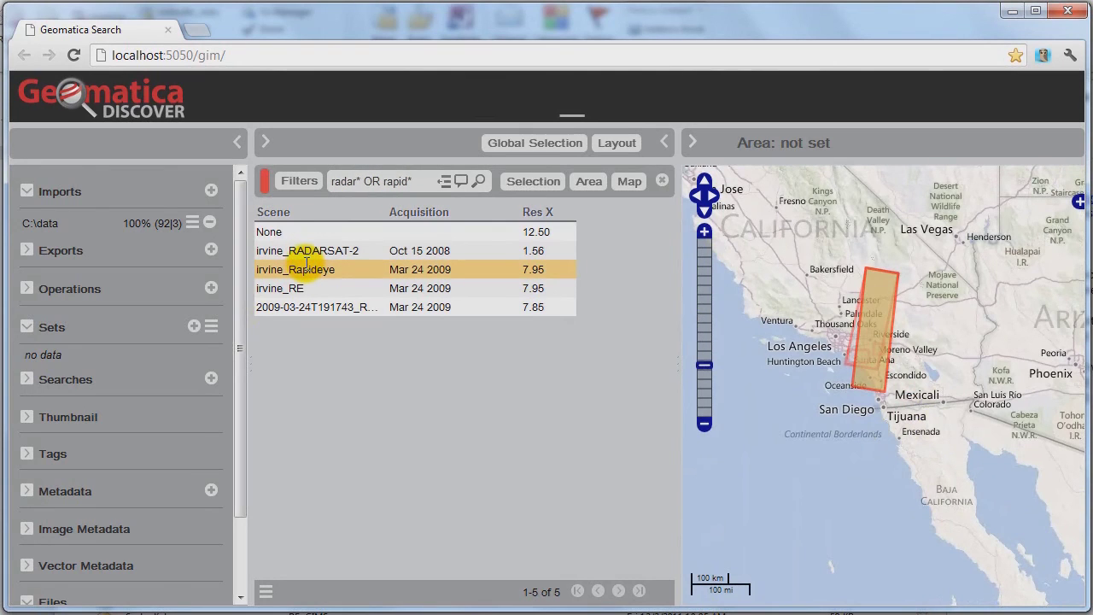
{"action": "left_click", "coordinate": [304, 251]}
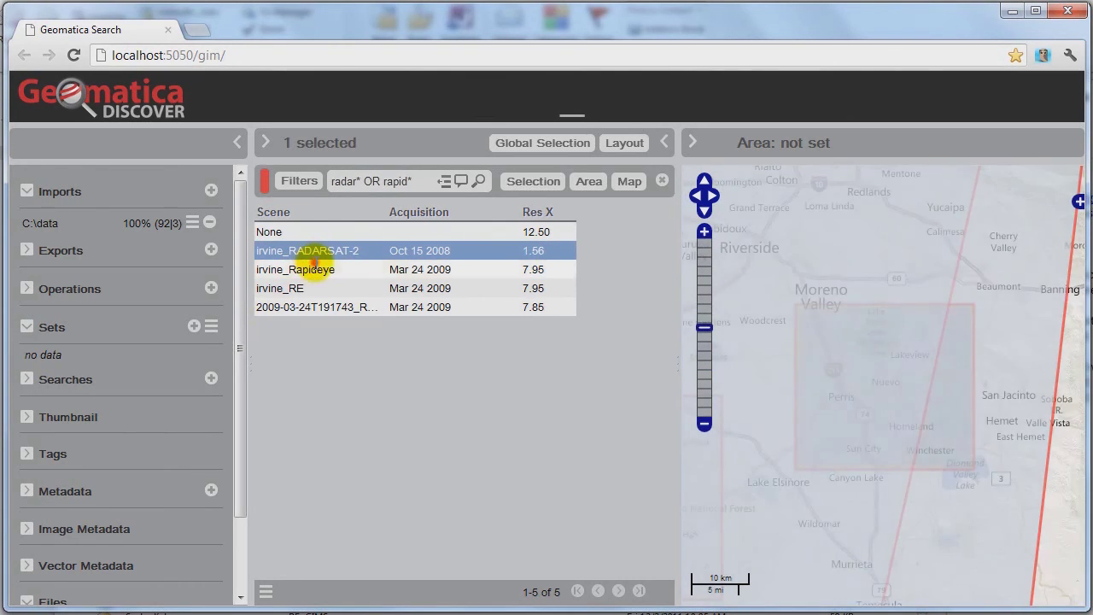
Add a new set called 'RADAR and RAPID' under Sets and close its properties
{"action": "left_click", "coordinate": [314, 266]}
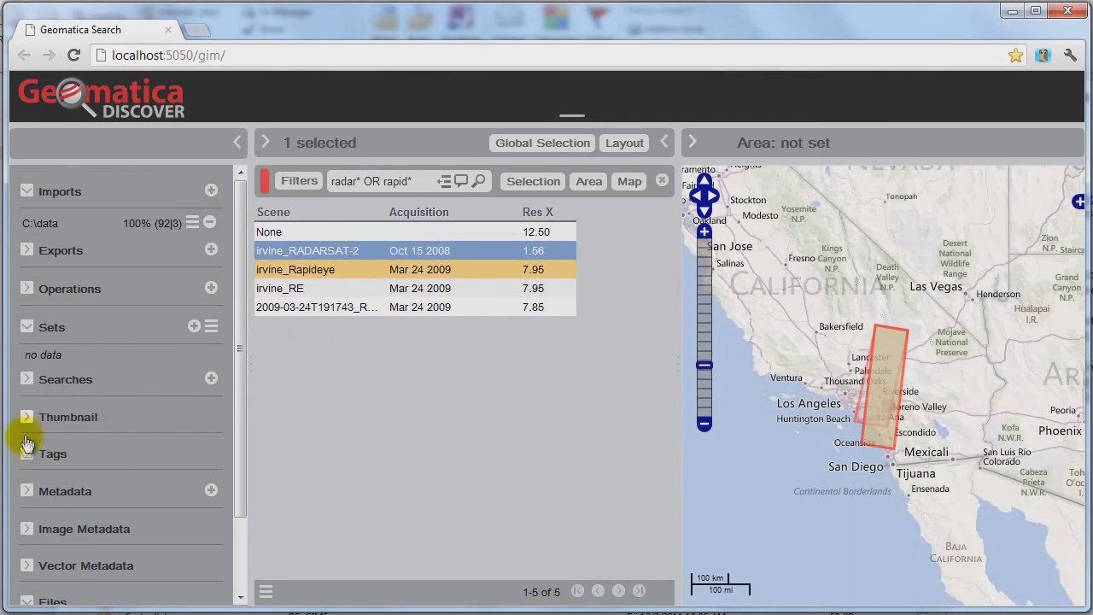
{"action": "left_click", "coordinate": [194, 326]}
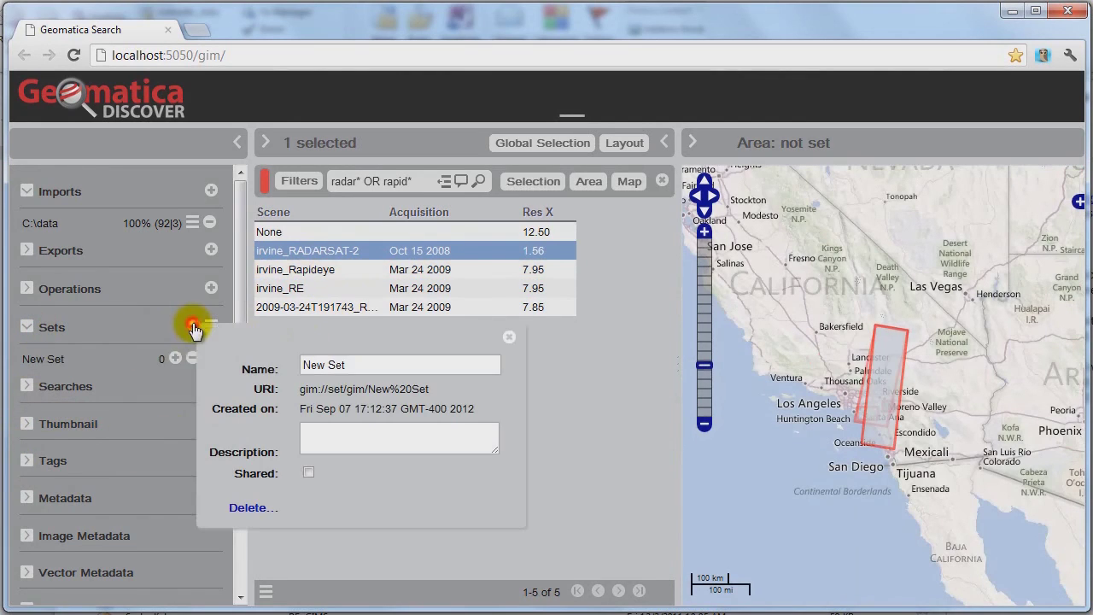
{"action": "type", "text": "R"}
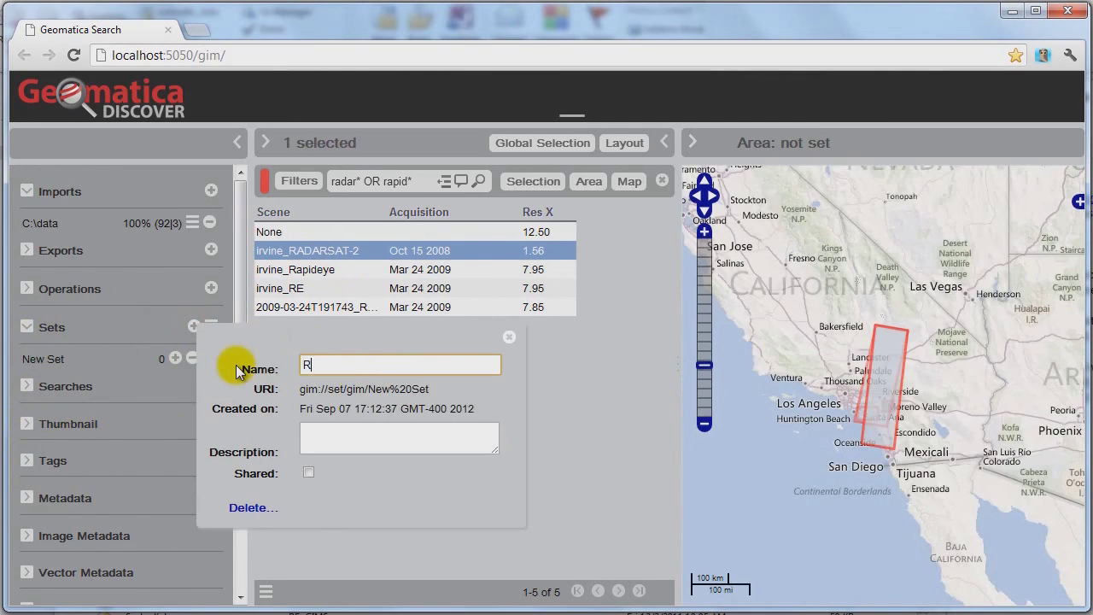
{"action": "type", "text": "ADAR and RAPID"}
{"action": "key", "text": "Return"}
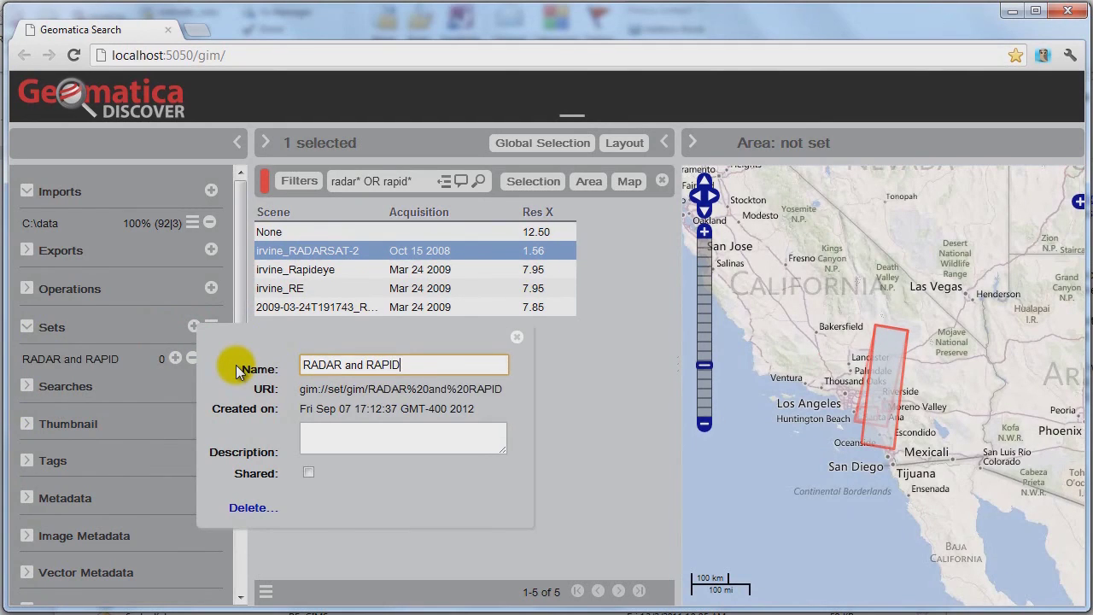
{"action": "left_click", "coordinate": [513, 337]}
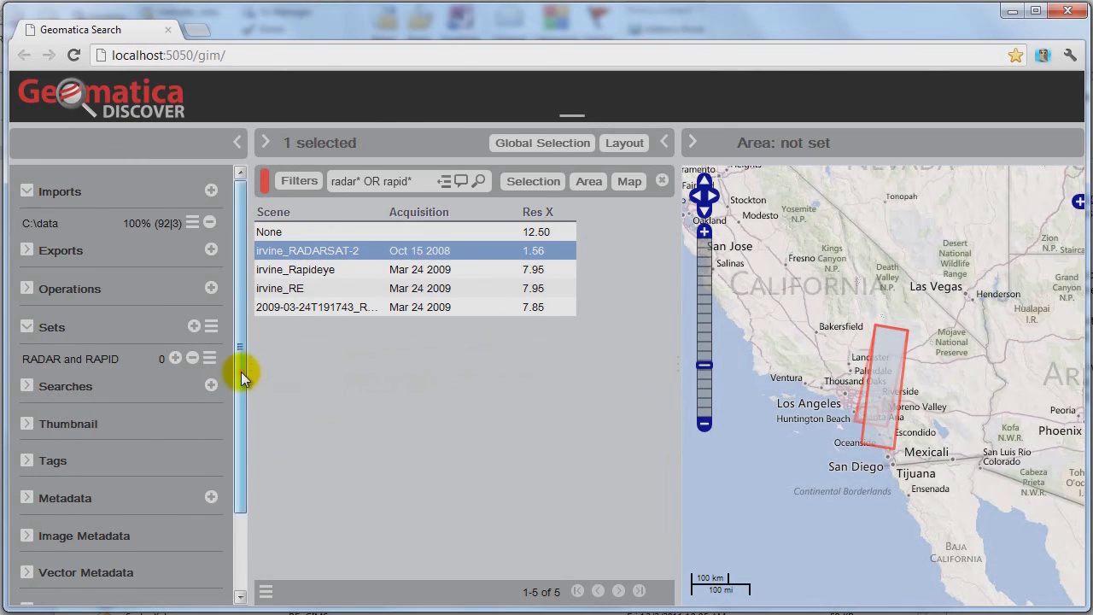
{"action": "left_click_drag", "start_coordinate": [241, 376], "coordinate": [240, 466]}
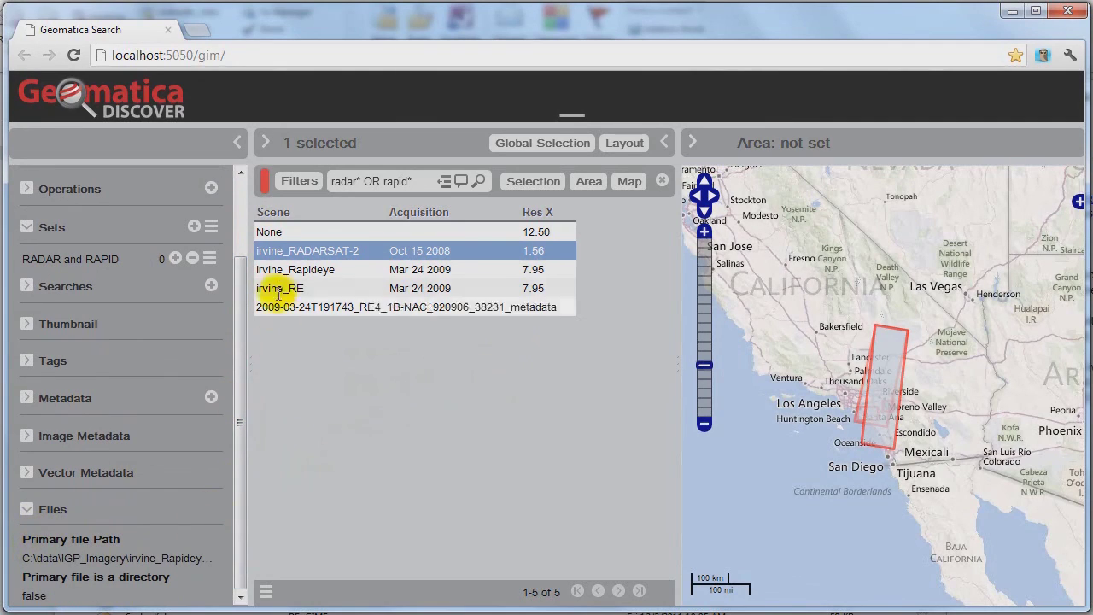
Show the full primary file paths for the irvine_RADARSAT-2 and irvine_Rapideye scenes, e.g. C:\data\IGP_Imagery\irvine_Rapideye.pix
{"action": "double_click", "coordinate": [316, 250]}
{"action": "left_click", "coordinate": [39, 559]}
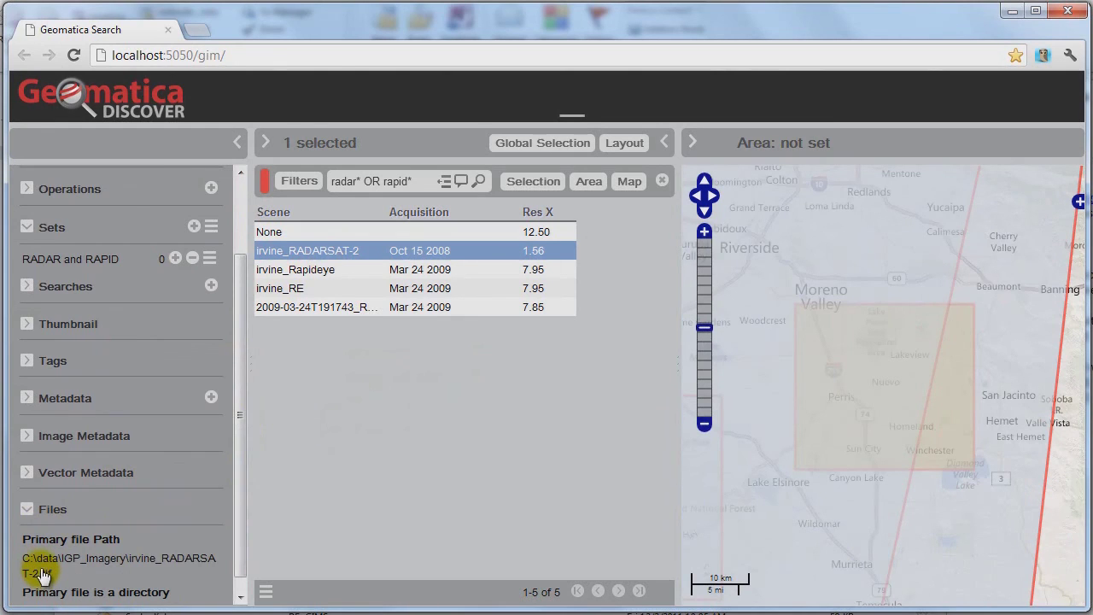
{"action": "double_click", "coordinate": [316, 269]}
{"action": "left_click", "coordinate": [45, 561]}
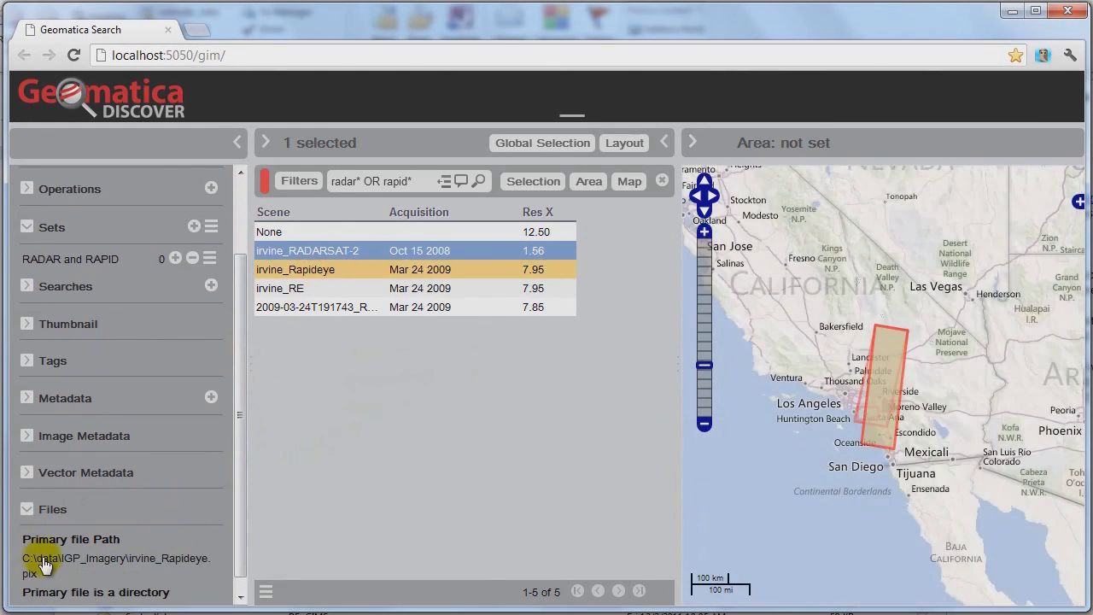